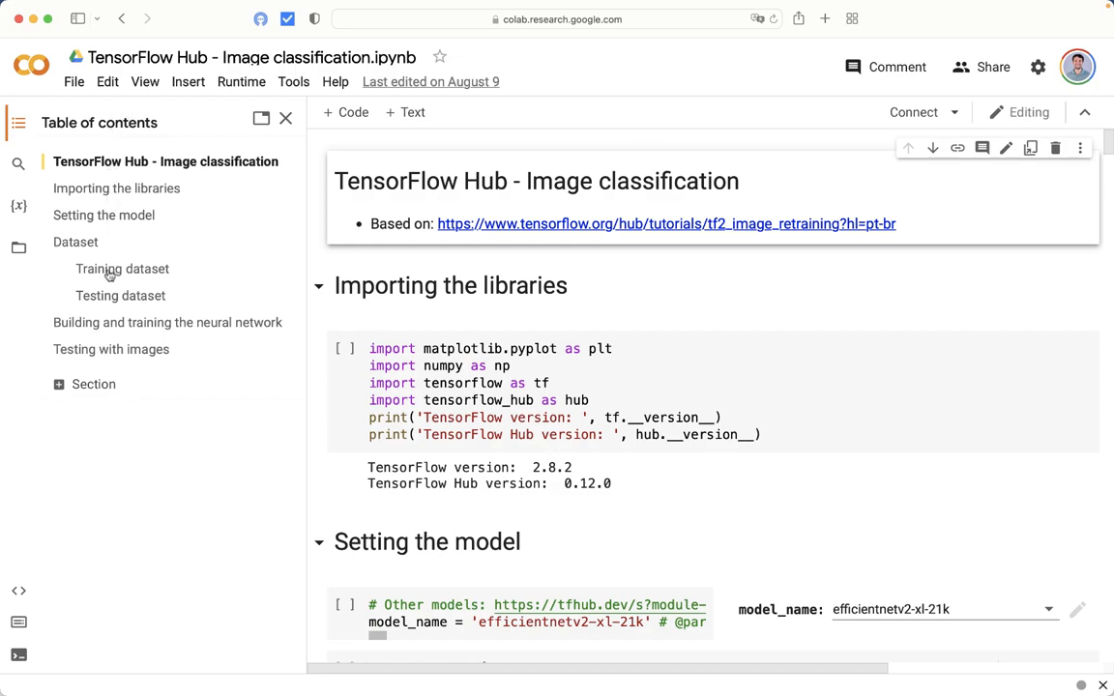
pyautogui.scroll(-1, 391, 278)
pyautogui.scroll(-2, 391, 329)
pyautogui.scroll(-4, 368, 334)
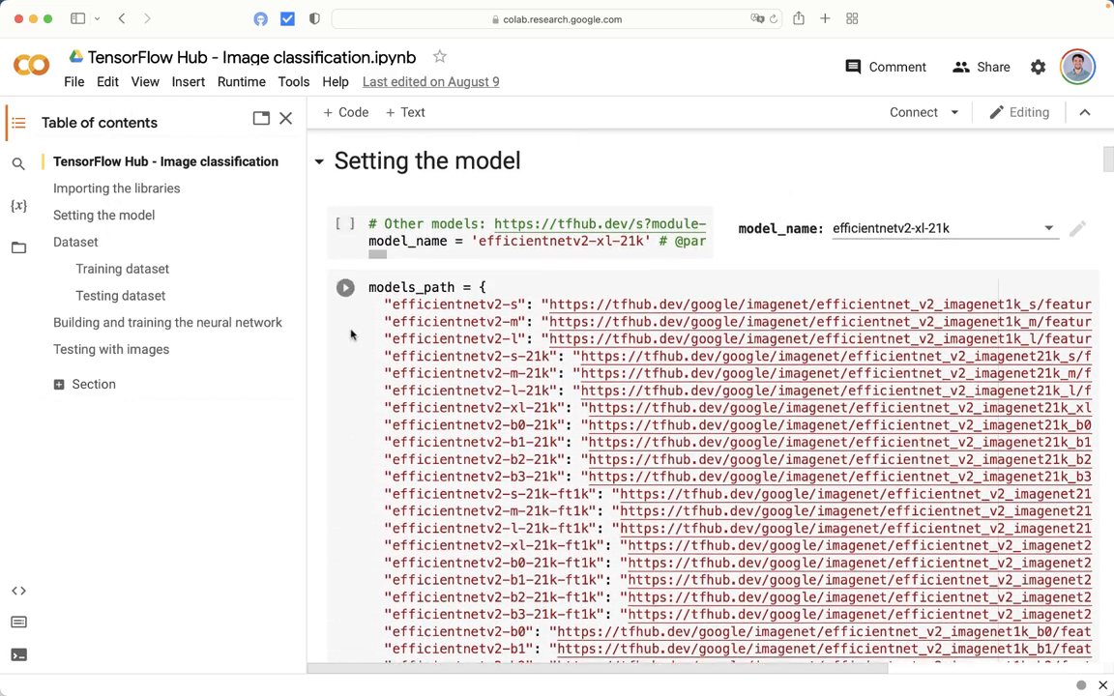
pyautogui.scroll(-2, 351, 334)
pyautogui.scroll(-3, 350, 331)
pyautogui.scroll(-2, 345, 344)
pyautogui.scroll(-3, 348, 346)
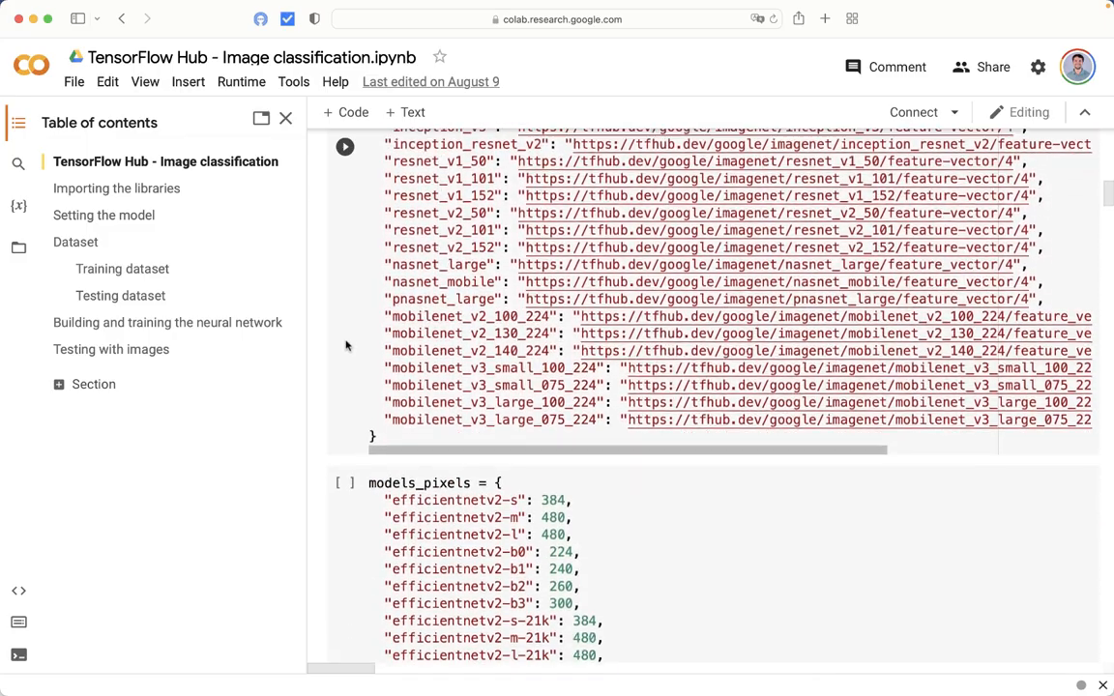
pyautogui.scroll(-3, 346, 346)
pyautogui.scroll(-3, 346, 346)
pyautogui.scroll(-3, 346, 345)
pyautogui.scroll(-2, 347, 345)
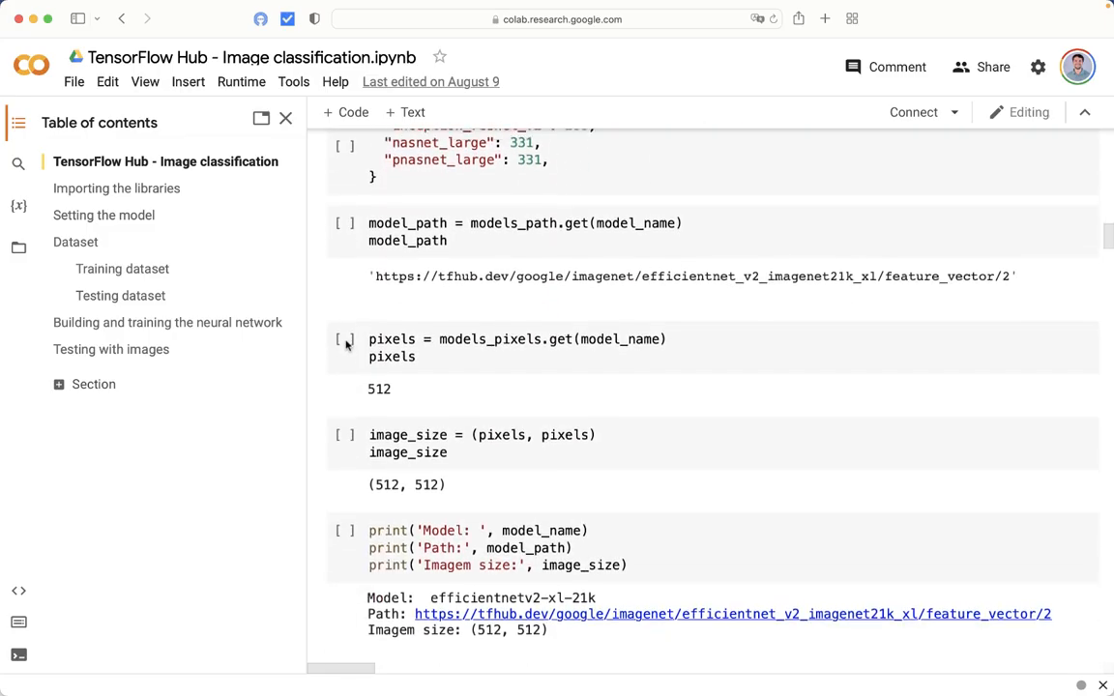
pyautogui.scroll(-3, 347, 344)
pyautogui.scroll(-2, 346, 344)
pyautogui.scroll(-3, 346, 345)
pyautogui.scroll(-5, 346, 345)
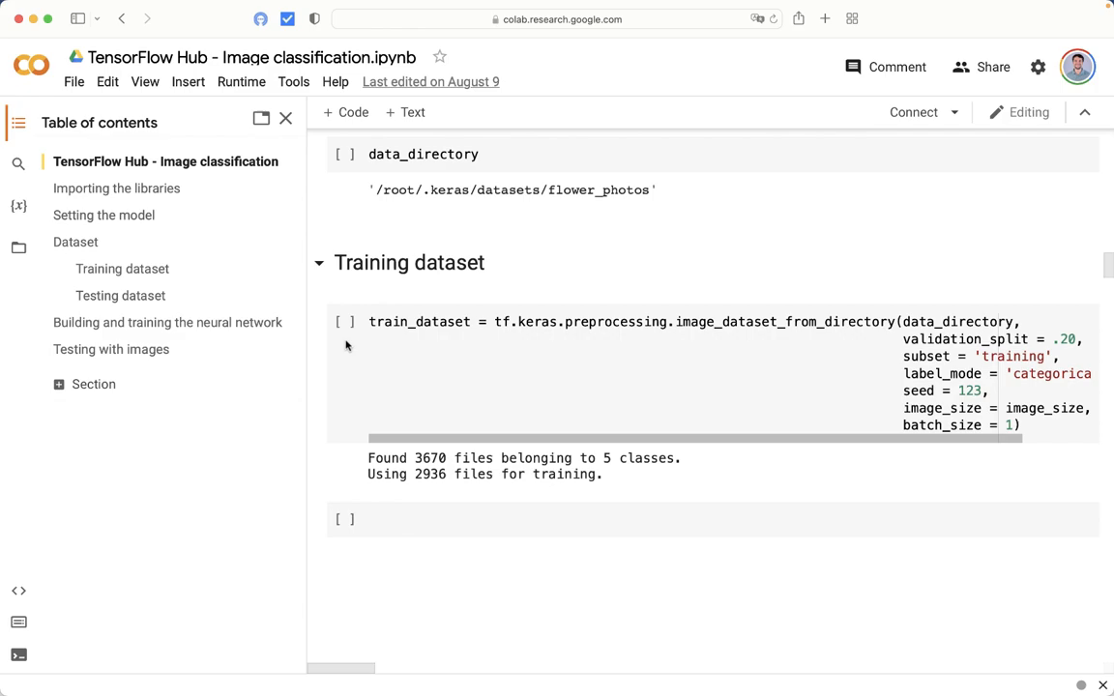
pyautogui.scroll(-5, 346, 345)
pyautogui.scroll(-4, 346, 344)
pyautogui.scroll(-2, 346, 344)
pyautogui.scroll(-3, 346, 344)
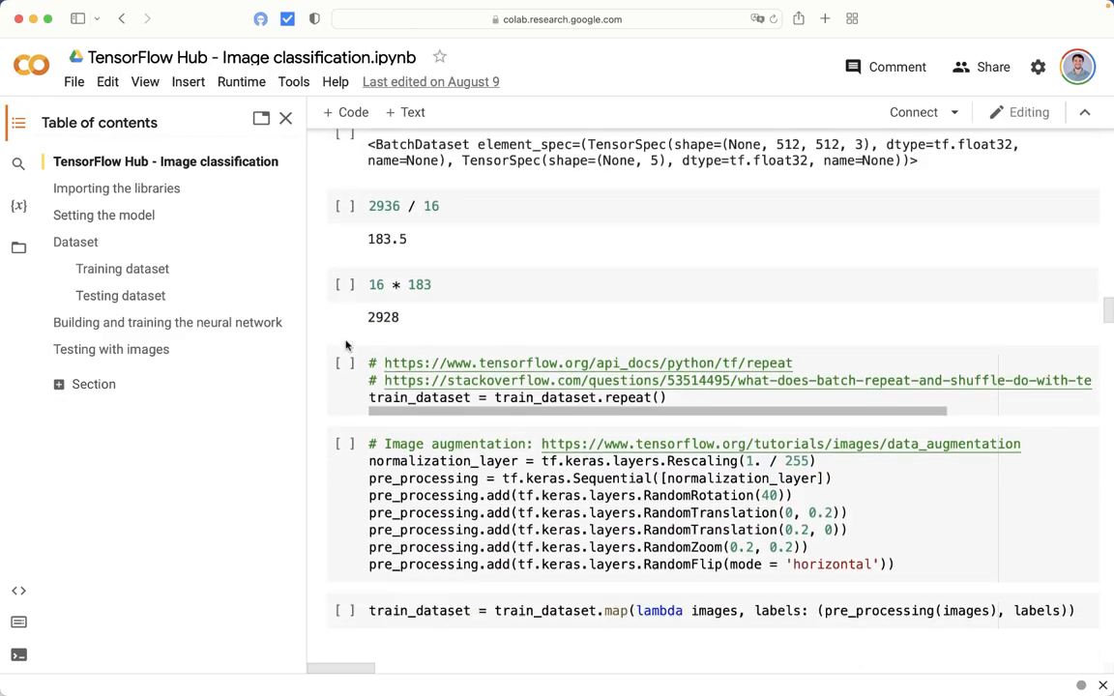
pyautogui.scroll(-5, 347, 345)
pyautogui.scroll(-4, 347, 346)
pyautogui.scroll(-3, 346, 346)
pyautogui.scroll(-5, 346, 345)
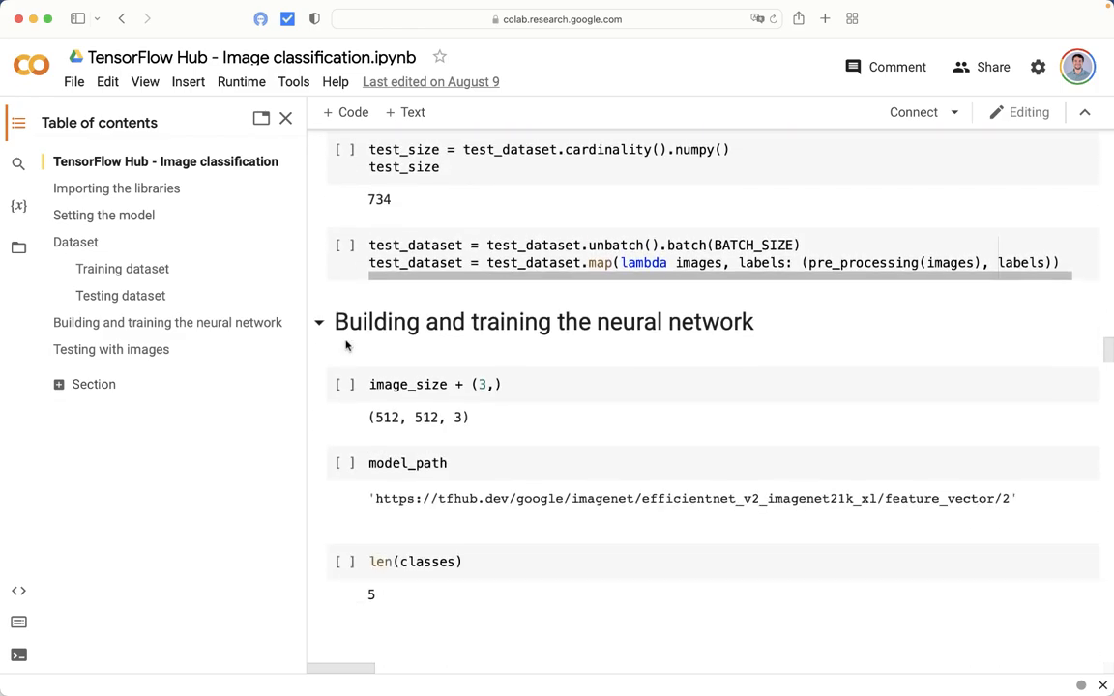
pyautogui.scroll(-2, 347, 345)
pyautogui.scroll(-5, 346, 345)
pyautogui.scroll(-3, 346, 345)
pyautogui.scroll(-5, 346, 345)
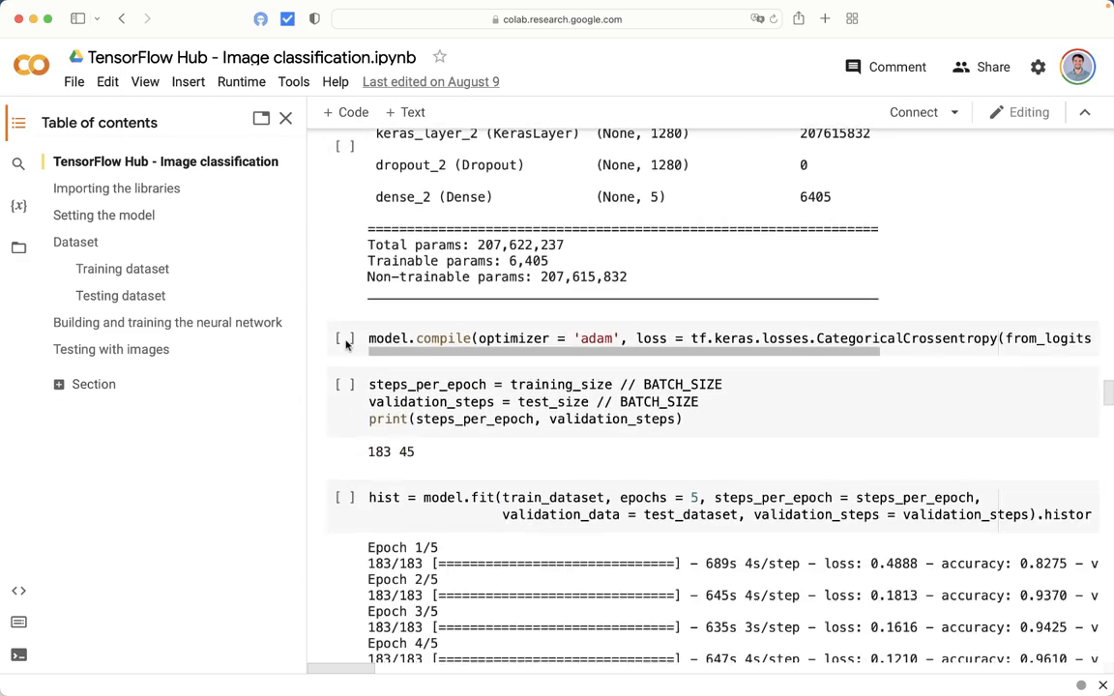
pyautogui.scroll(-3, 346, 345)
pyautogui.scroll(-5, 346, 345)
pyautogui.scroll(-4, 346, 345)
pyautogui.scroll(-5, 347, 345)
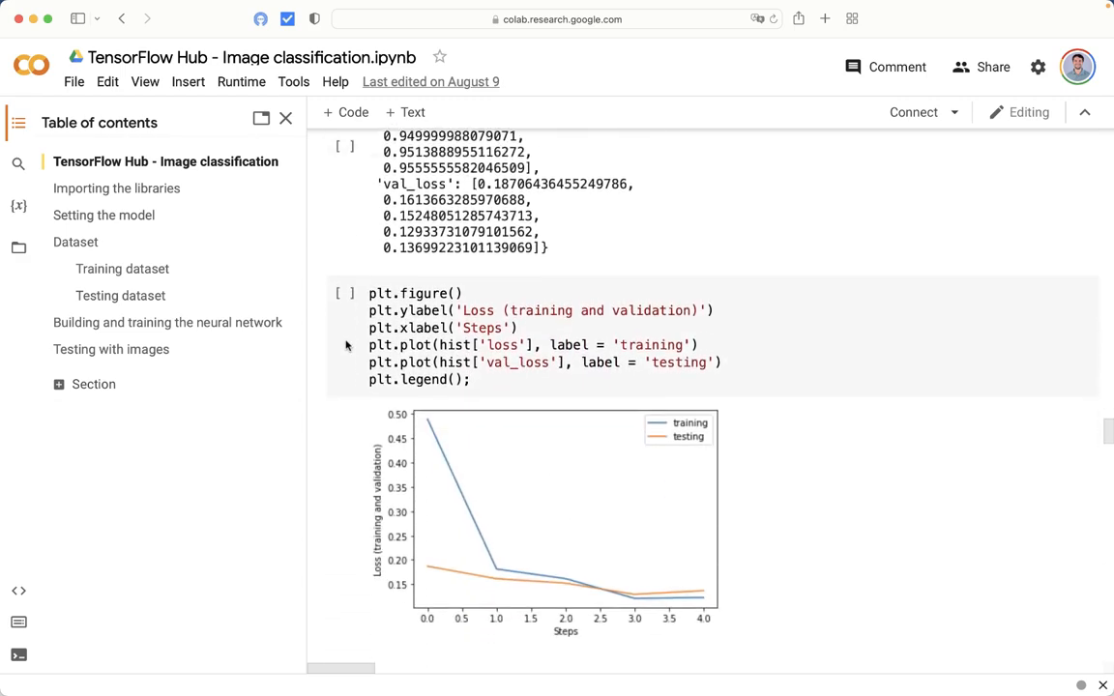
pyautogui.scroll(-5, 346, 346)
pyautogui.scroll(-3, 346, 345)
pyautogui.scroll(-3, 347, 346)
pyautogui.scroll(-3, 346, 346)
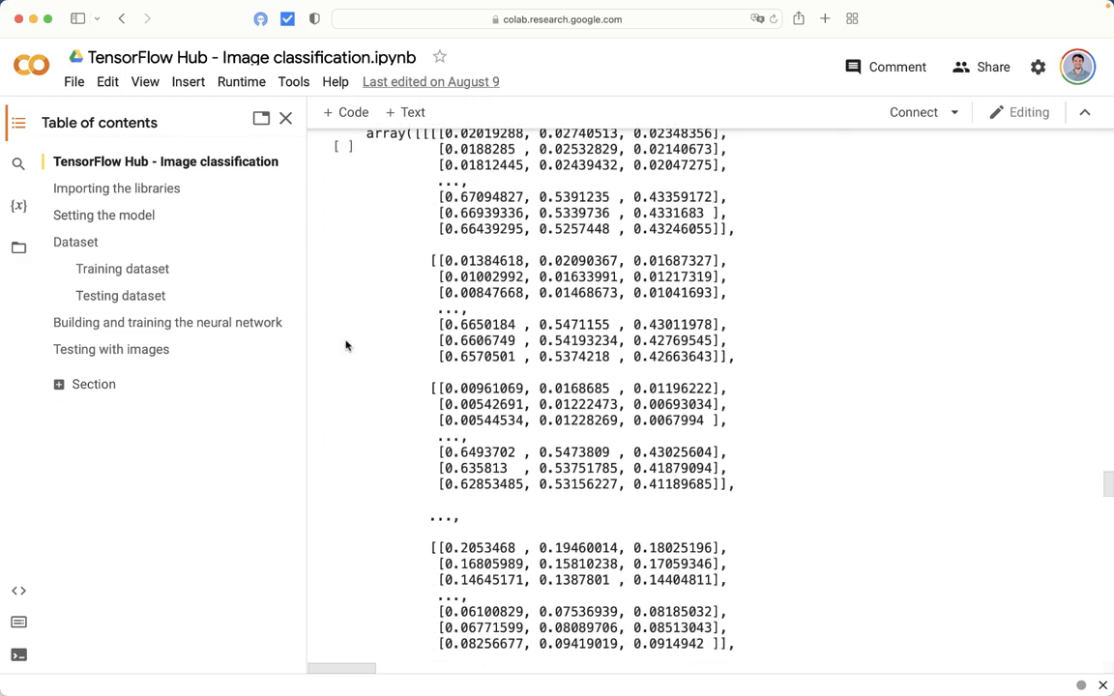
pyautogui.scroll(-3, 346, 345)
pyautogui.scroll(-3, 346, 345)
pyautogui.scroll(-3, 346, 346)
pyautogui.scroll(-4, 346, 345)
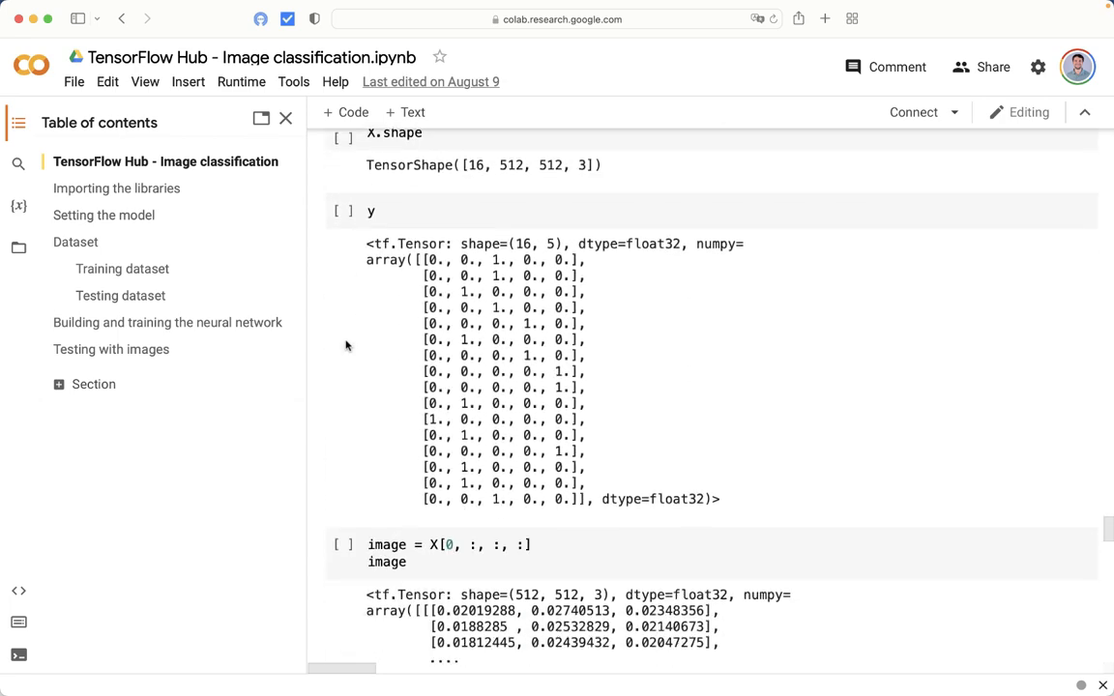
pyautogui.scroll(-3, 347, 345)
pyautogui.scroll(-4, 346, 345)
pyautogui.scroll(-3, 347, 345)
pyautogui.scroll(-5, 346, 345)
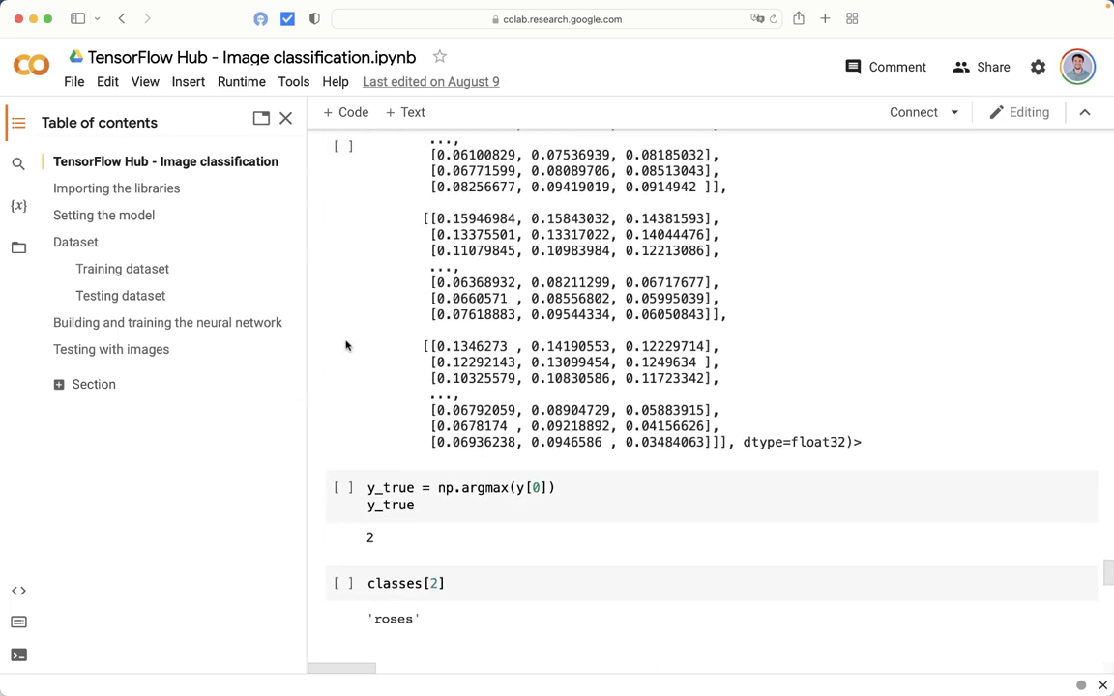
pyautogui.scroll(-4, 346, 346)
pyautogui.scroll(-3, 347, 346)
pyautogui.scroll(-1, 347, 346)
pyautogui.scroll(-1, 346, 345)
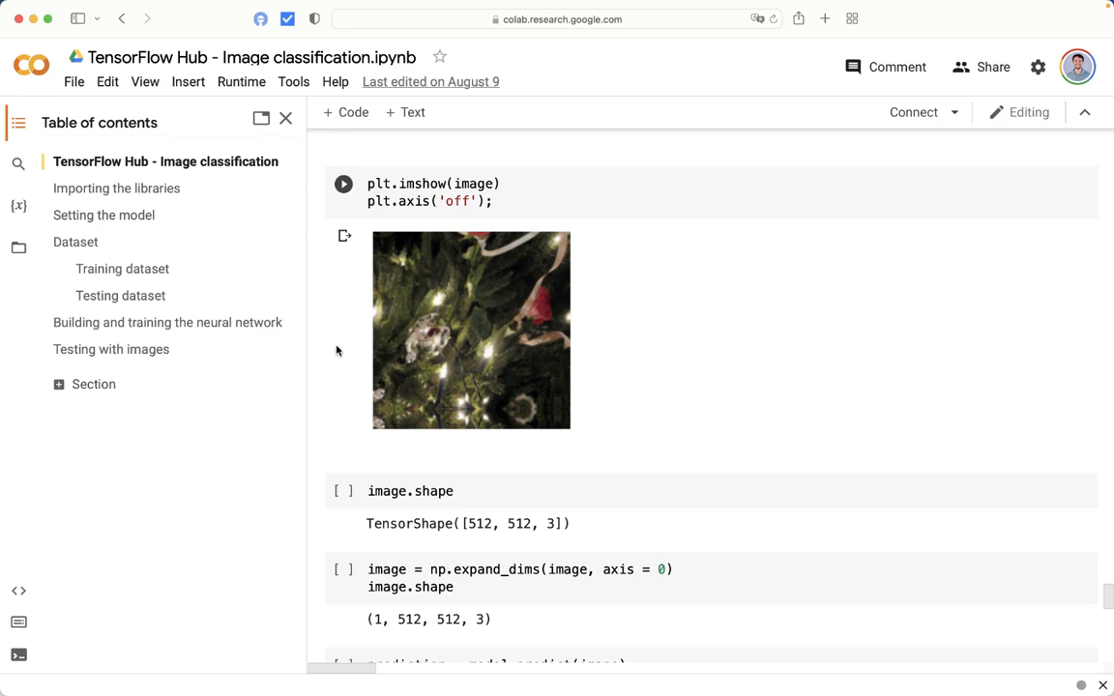
pyautogui.scroll(-3, 337, 350)
pyautogui.scroll(-10, 339, 345)
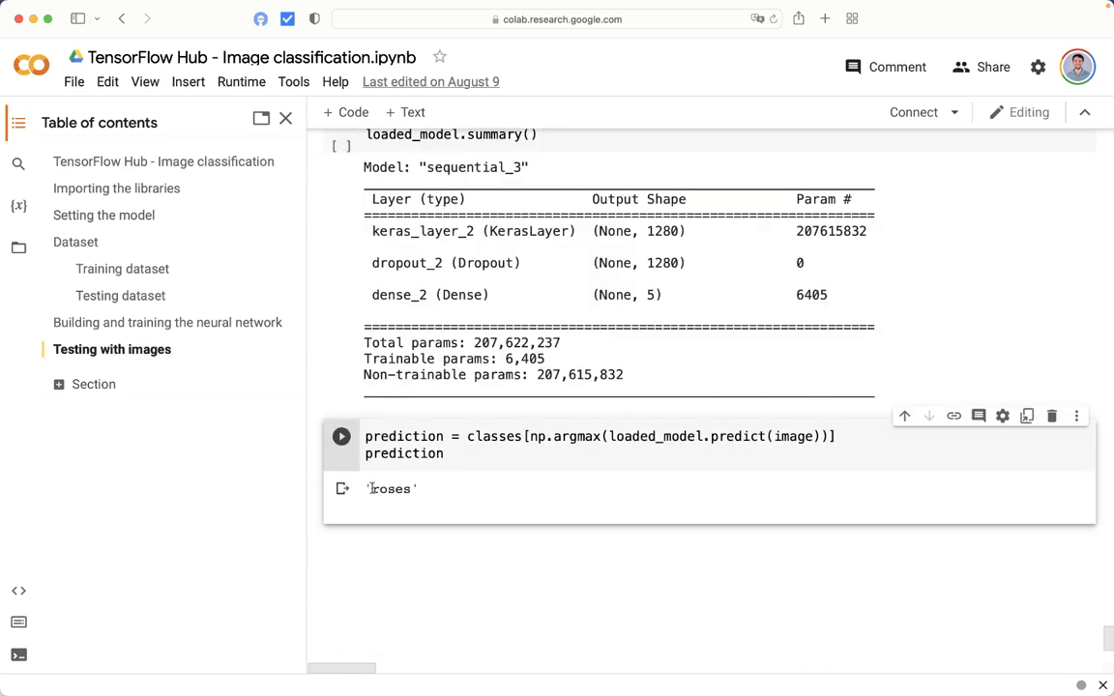
# - Highlight the predicted class 'roses' in the final prediction output
pyautogui.moveTo(372, 489); pyautogui.dragTo(410, 488)
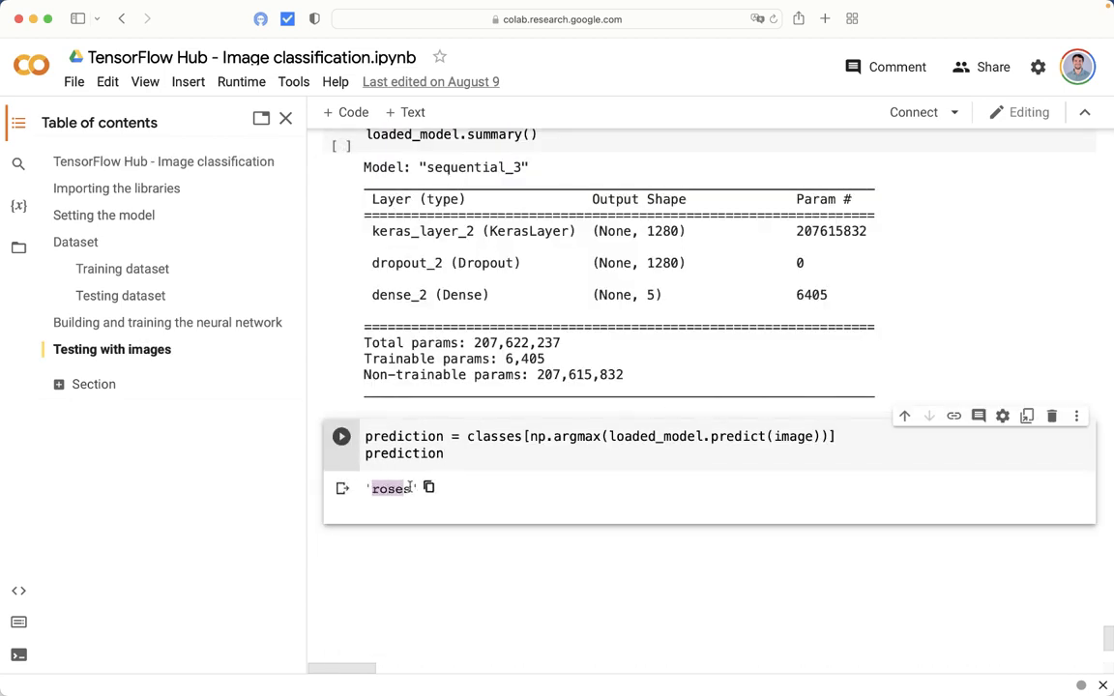
pyautogui.click(377, 437)
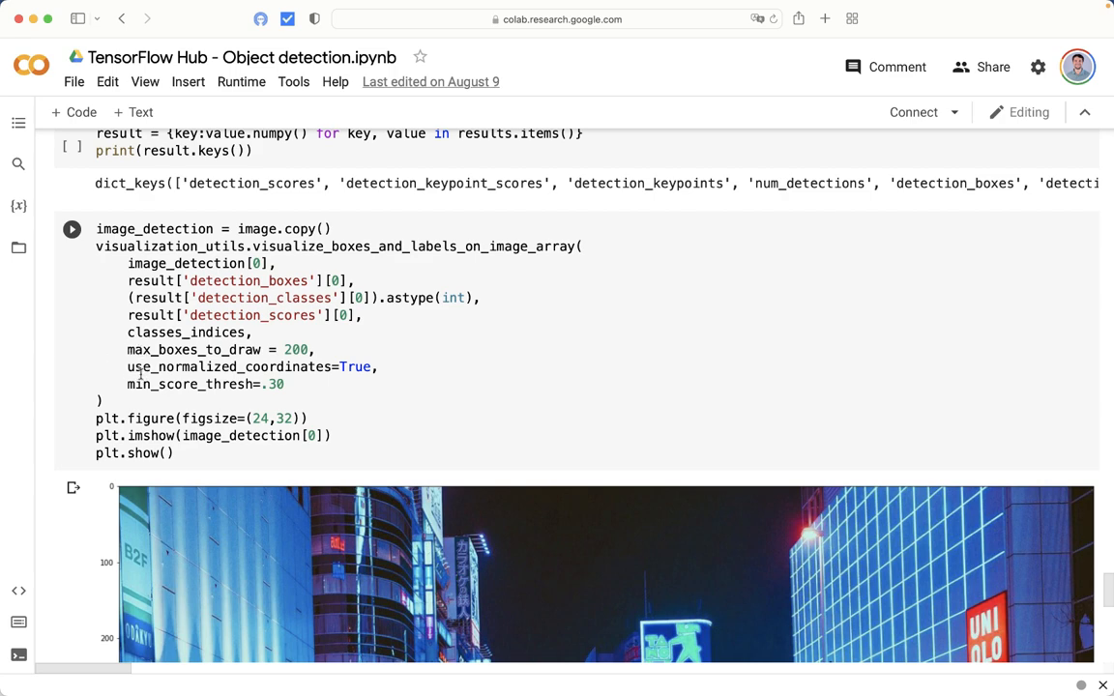
pyautogui.scroll(-1, 141, 374)
pyautogui.scroll(-1, 140, 374)
pyautogui.scroll(-2, 140, 375)
pyautogui.scroll(-2, 140, 375)
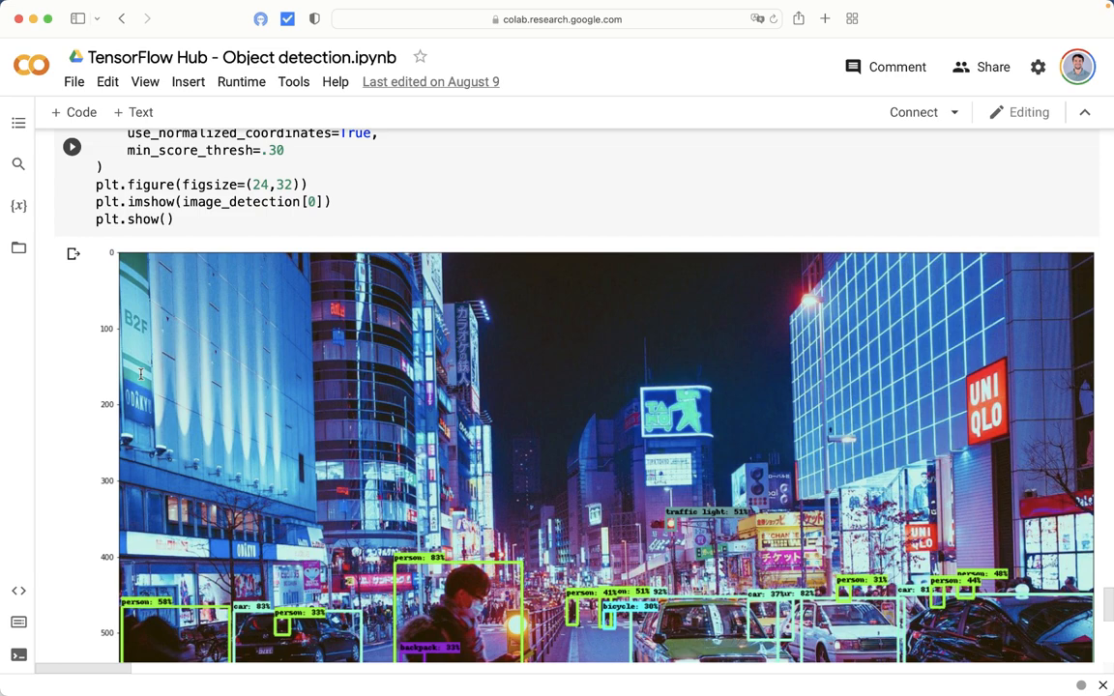
pyautogui.scroll(-1, 140, 375)
pyautogui.scroll(-2, 140, 375)
pyautogui.scroll(-1, 140, 374)
pyautogui.scroll(-2, 140, 374)
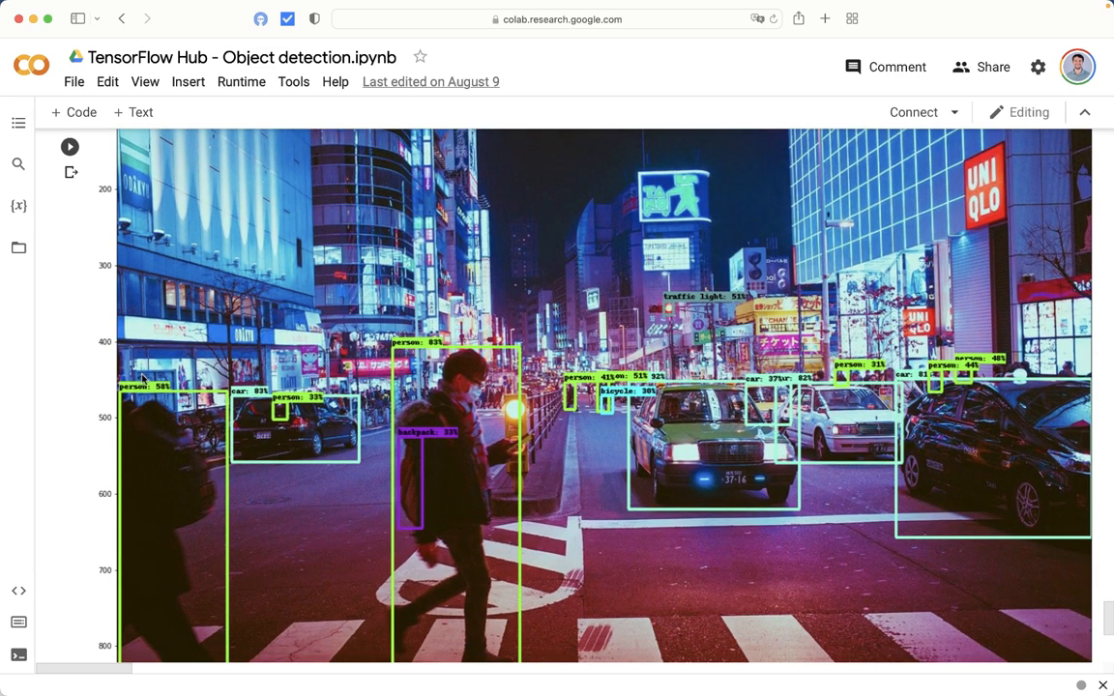
pyautogui.scroll(-1, 141, 378)
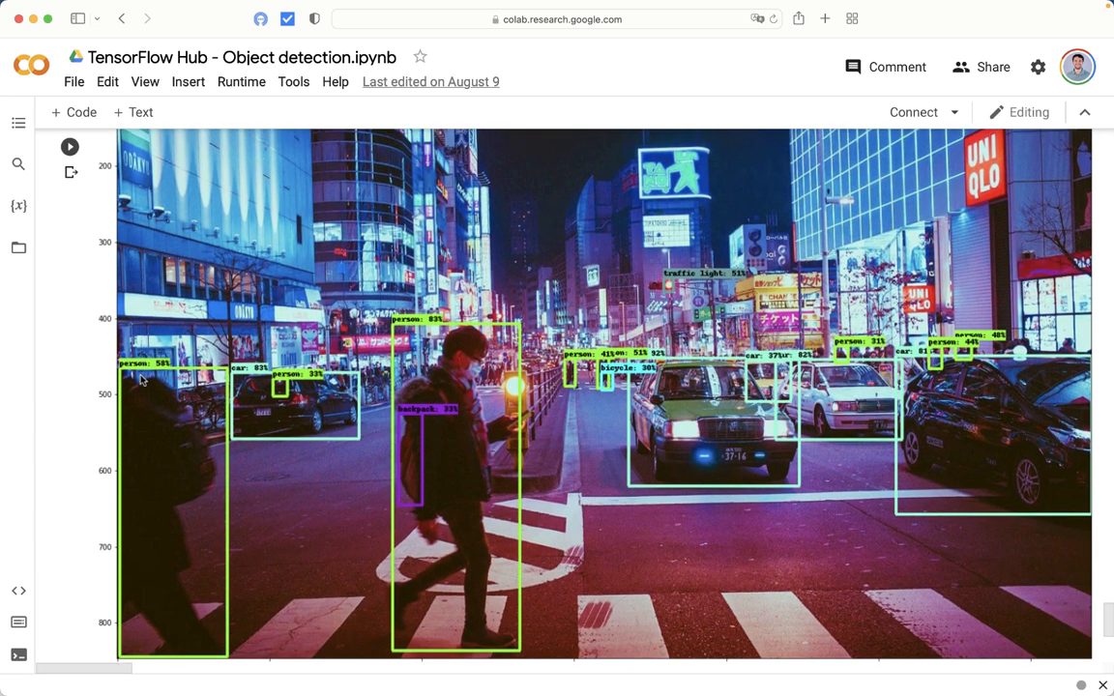
pyautogui.scroll(-1, 140, 377)
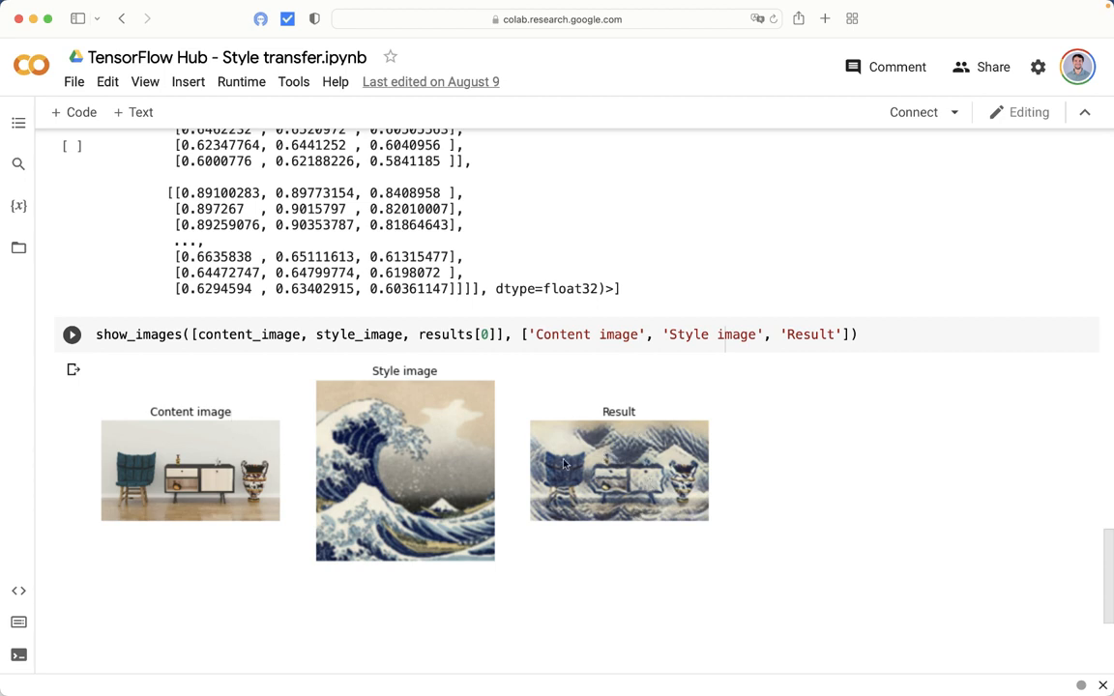
pyautogui.scroll(10, 247, 319)
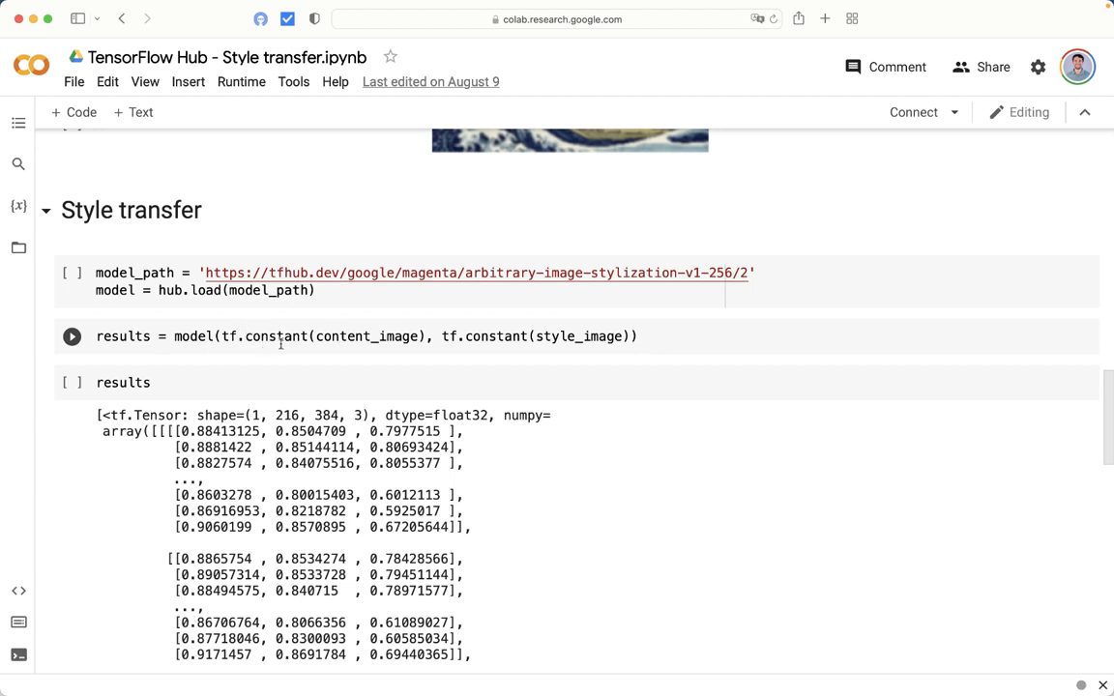
# - Point out the content_image and style_image arguments in the style-transfer model call
pyautogui.click(373, 335)
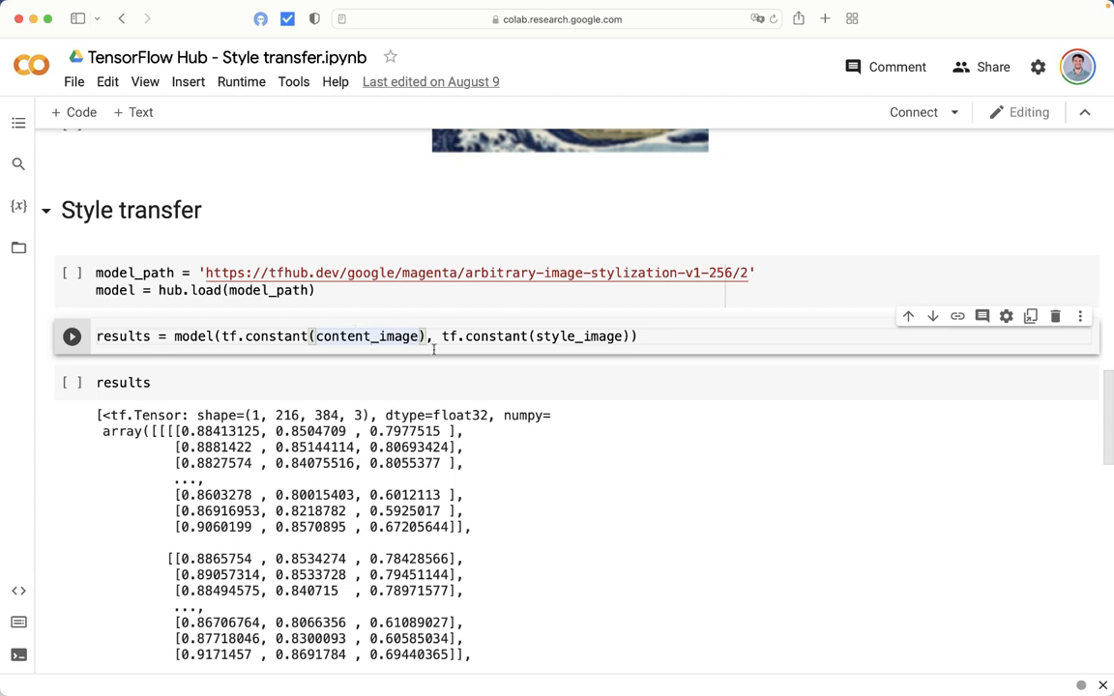
pyautogui.click(570, 335)
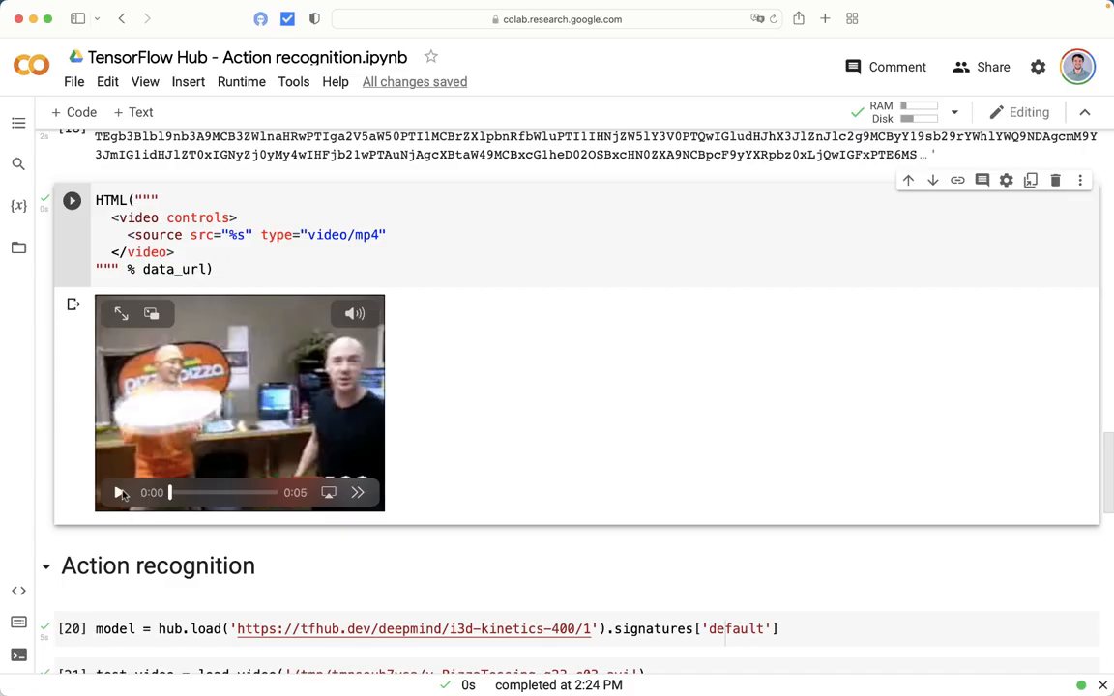
# - Play the pizza-tossing video and highlight the predicted action 'making pizza' with score 36.47
pyautogui.click(119, 493)
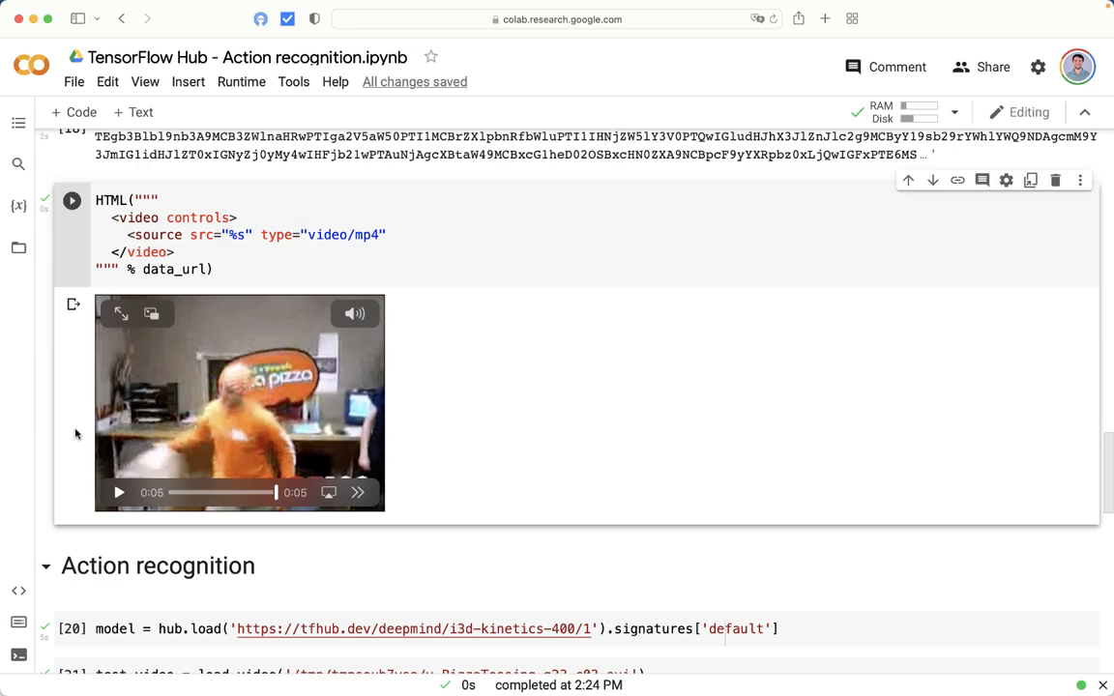
pyautogui.scroll(-3, 75, 434)
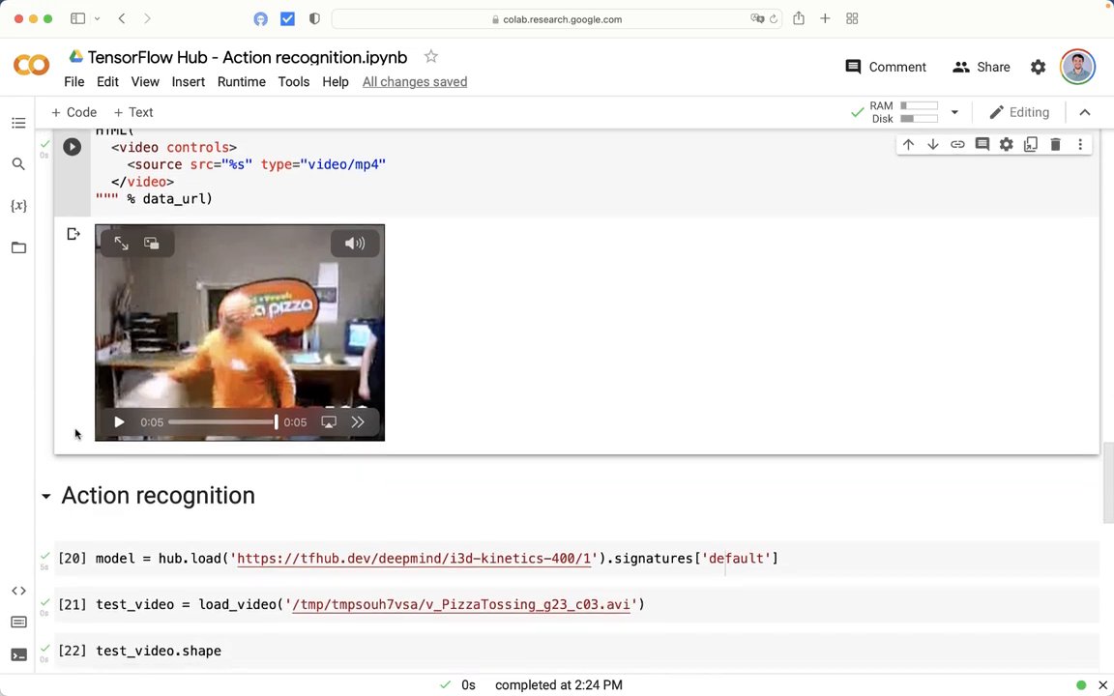
pyautogui.moveTo(73, 460)
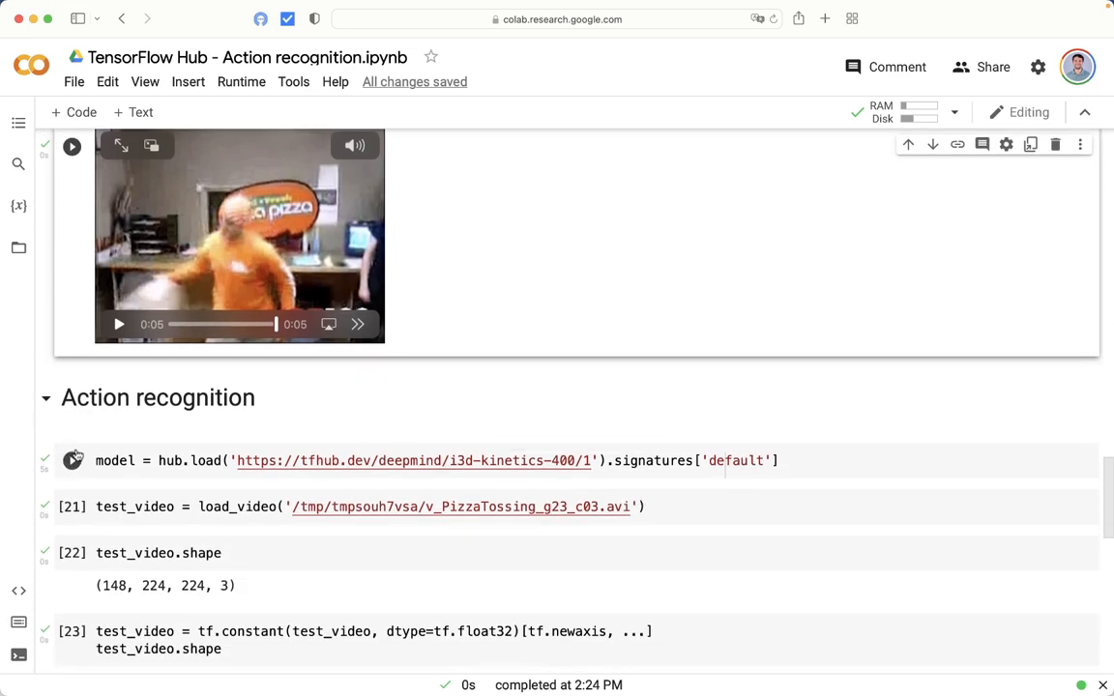
pyautogui.scroll(-2, 76, 457)
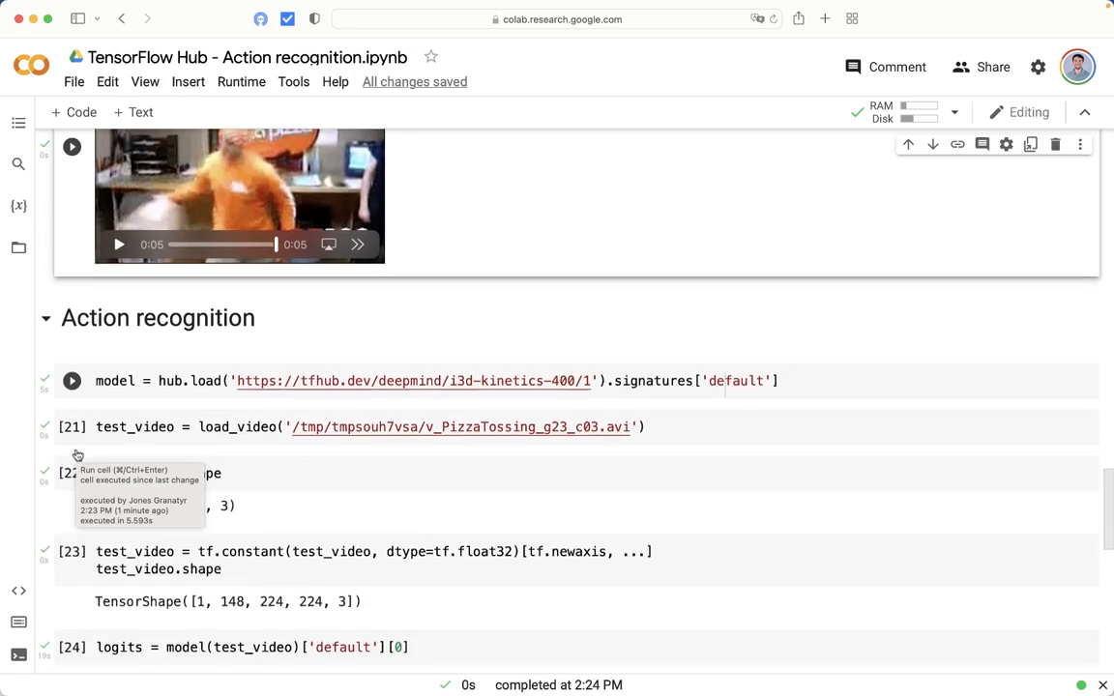
pyautogui.scroll(-3, 75, 457)
pyautogui.scroll(-4, 76, 457)
pyautogui.scroll(-2, 78, 455)
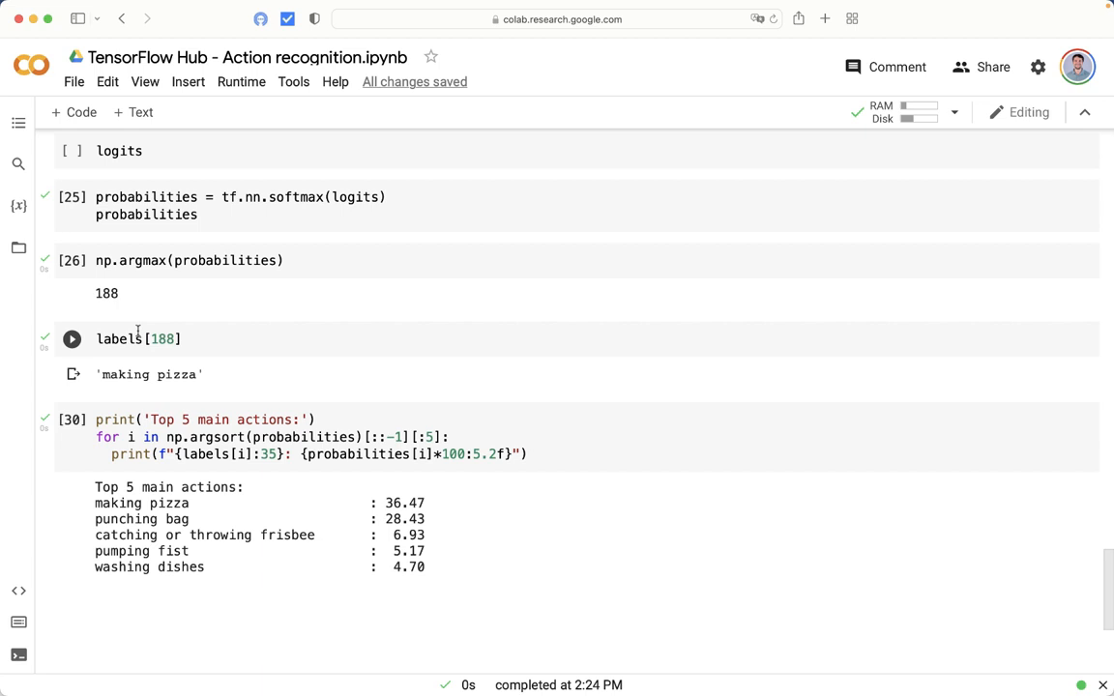
pyautogui.tripleClick(127, 375)
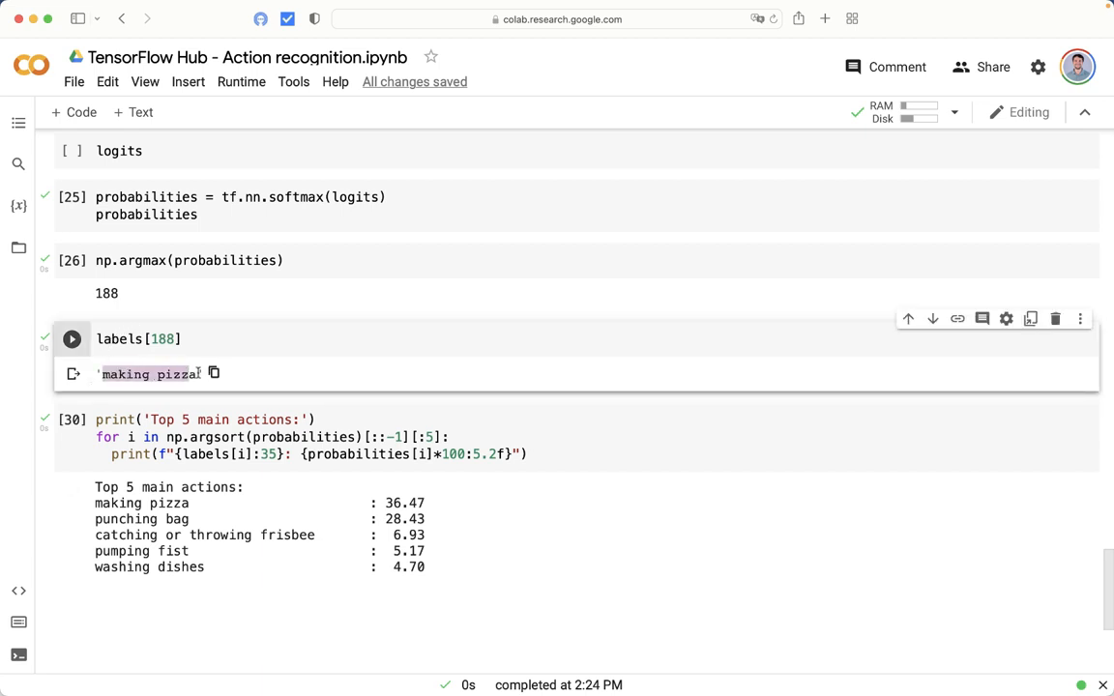
pyautogui.scroll(-1, 208, 378)
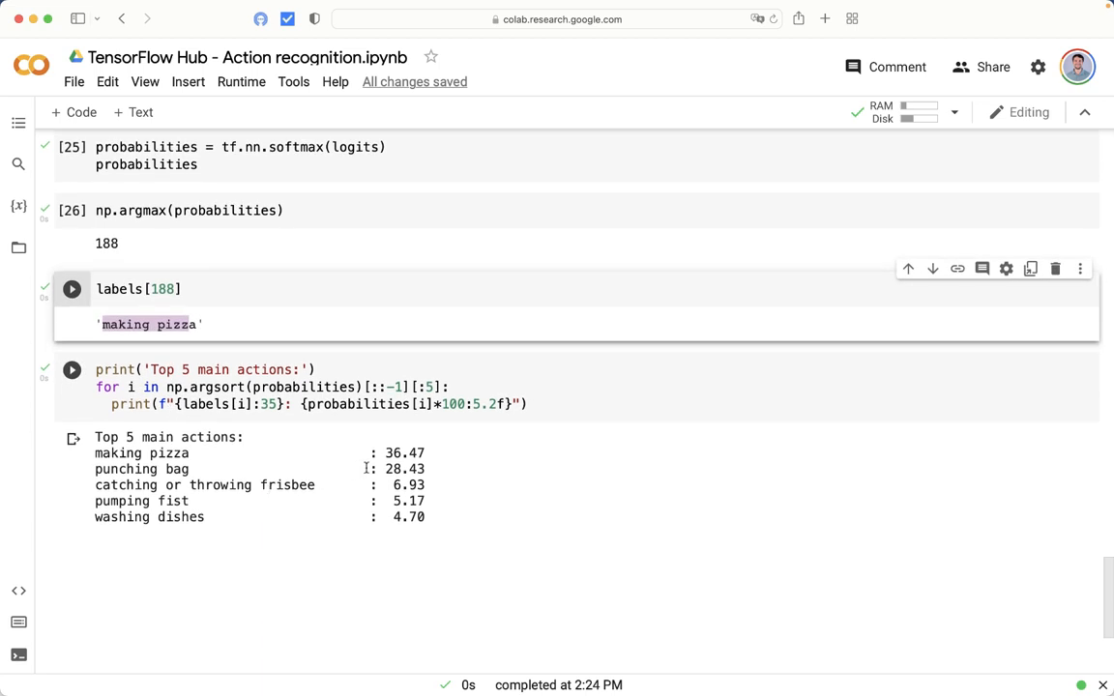
pyautogui.moveTo(385, 453); pyautogui.dragTo(427, 452)
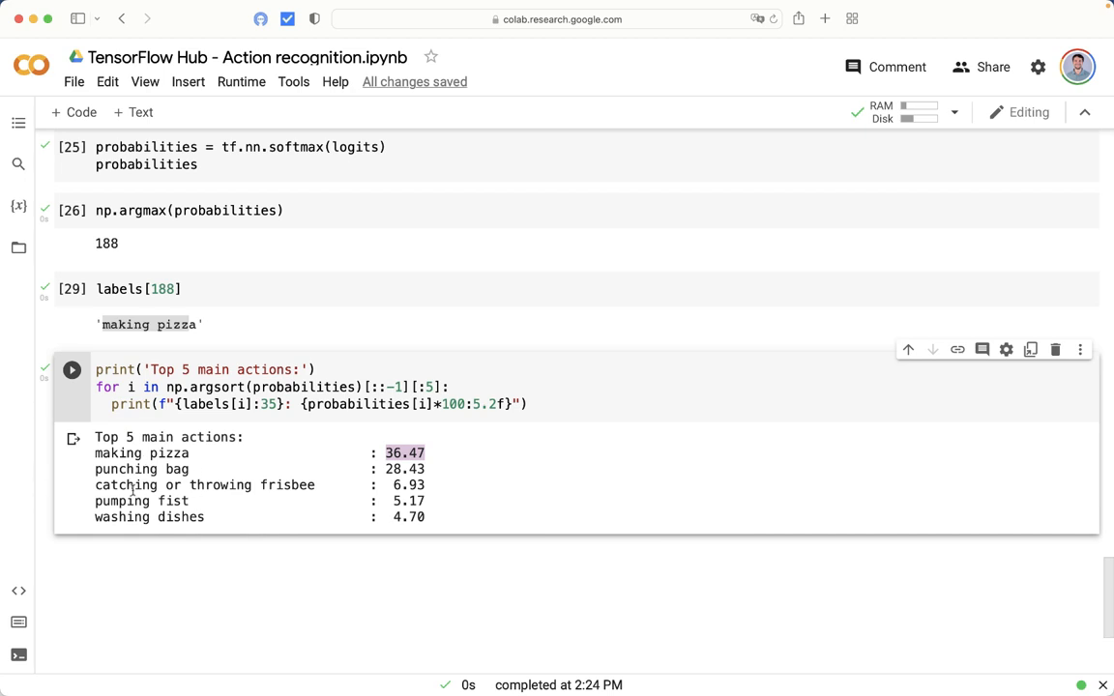
pyautogui.click(191, 469)
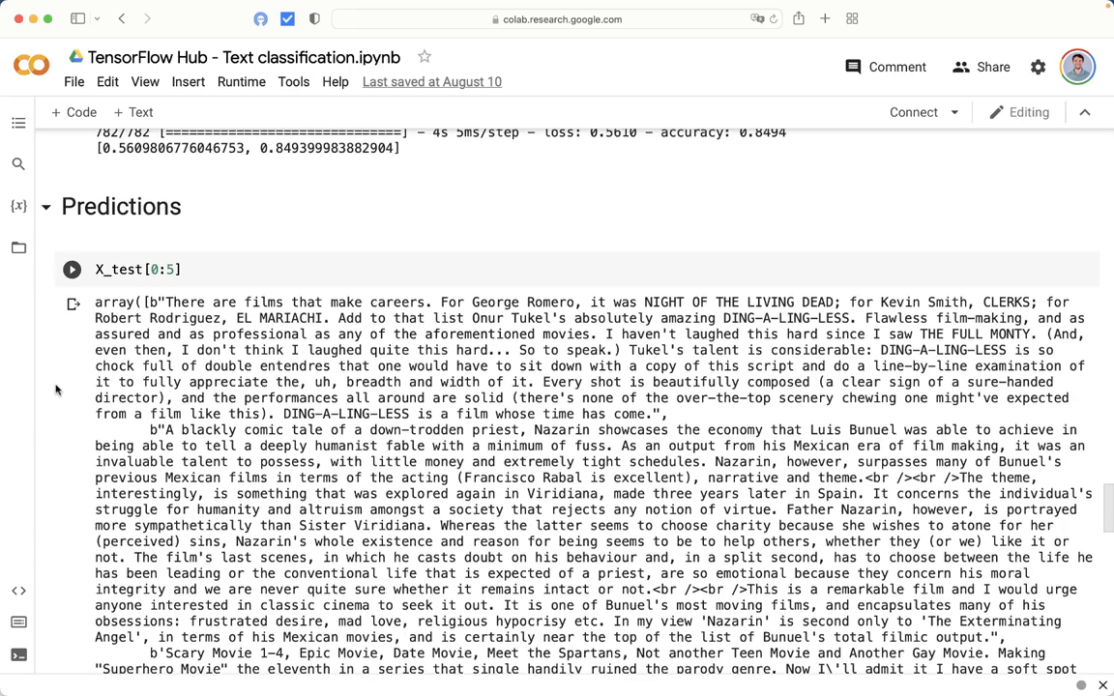
pyautogui.scroll(4, 57, 388)
pyautogui.scroll(4, 57, 390)
pyautogui.scroll(1, 57, 390)
pyautogui.scroll(3, 57, 390)
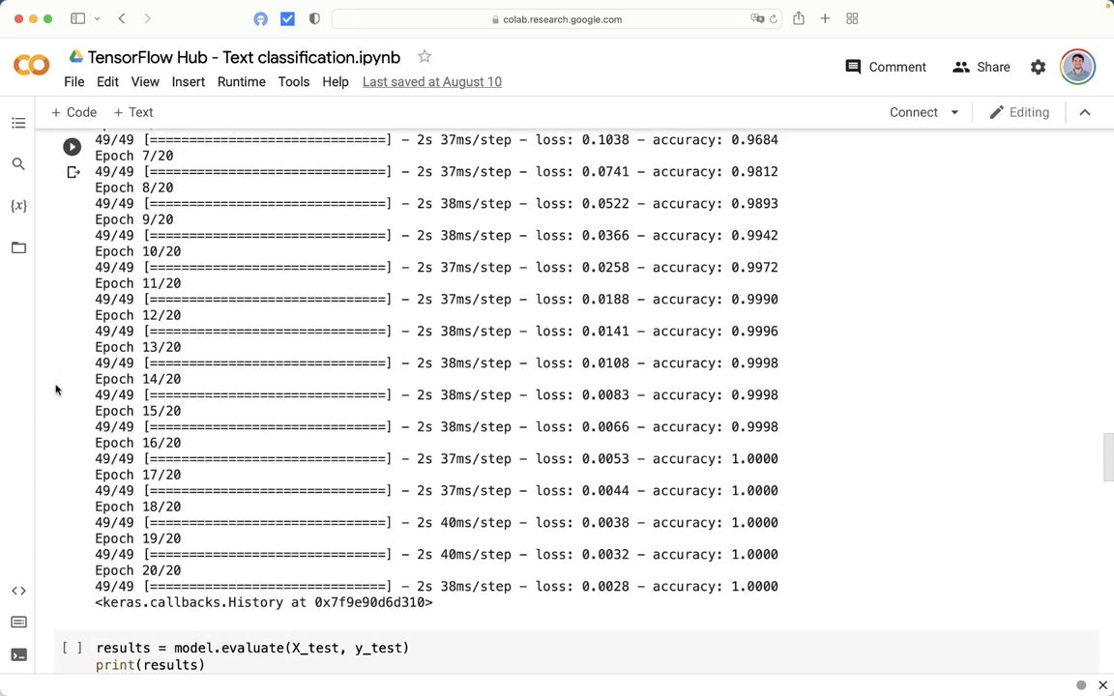
pyautogui.scroll(4, 57, 390)
pyautogui.scroll(2, 56, 390)
pyautogui.scroll(2, 57, 390)
pyautogui.scroll(2, 56, 390)
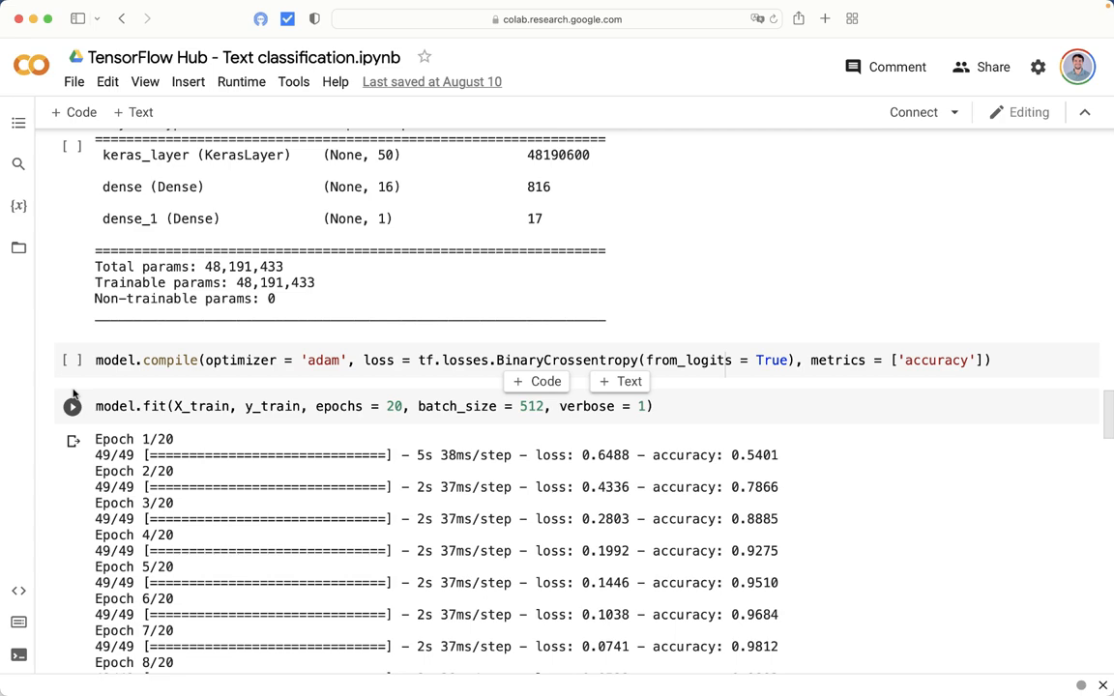
pyautogui.scroll(3, 62, 360)
pyautogui.scroll(2, 62, 360)
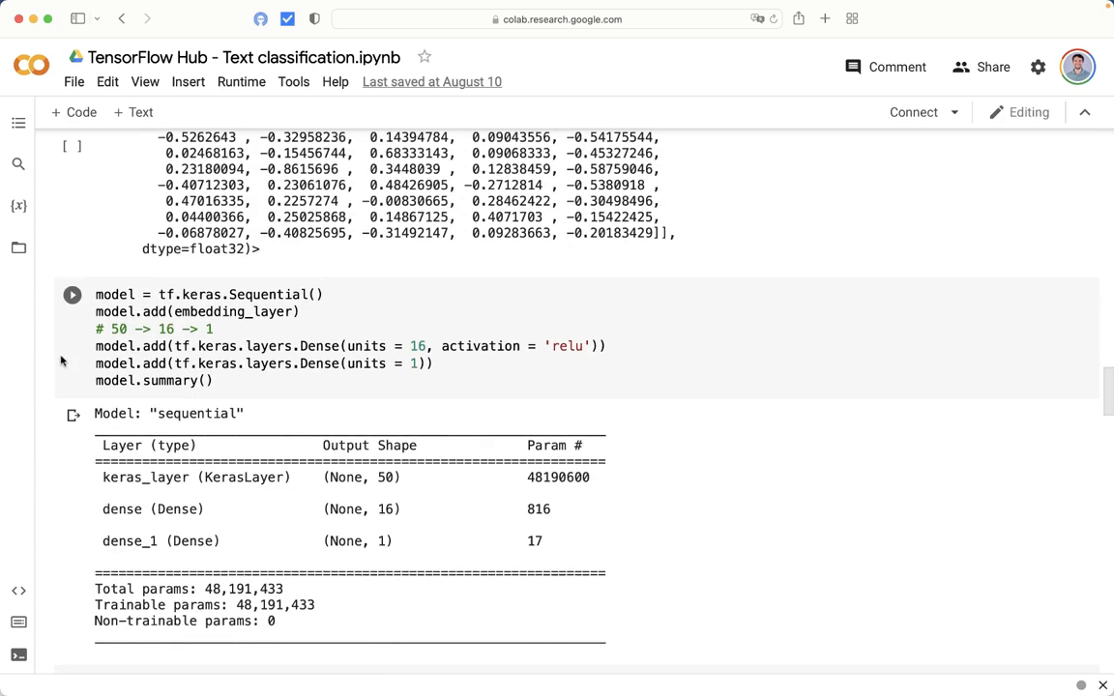
pyautogui.scroll(5, 62, 360)
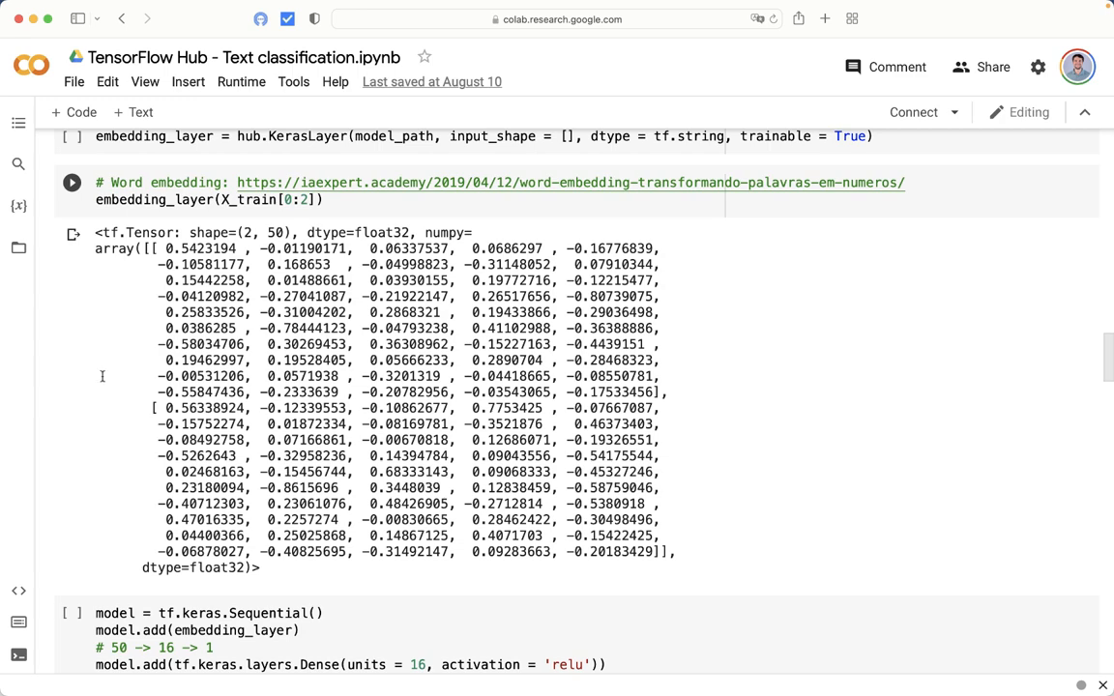
pyautogui.scroll(-20, 102, 372)
pyautogui.scroll(-2, 211, 254)
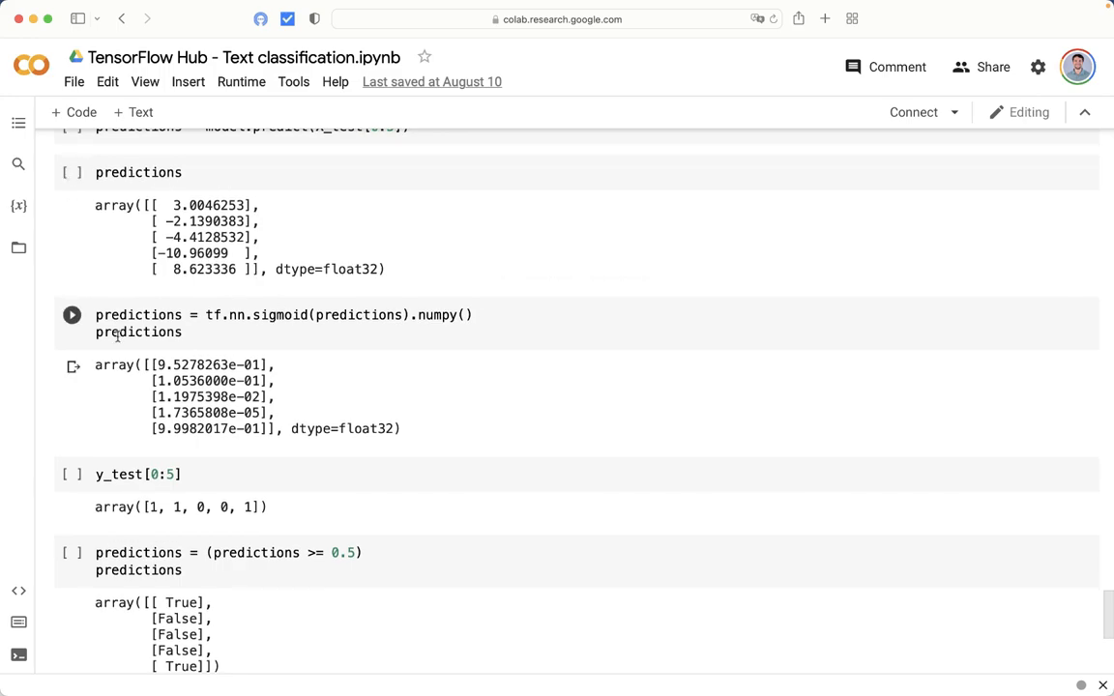
pyautogui.scroll(5, 117, 336)
pyautogui.scroll(5, 117, 336)
pyautogui.scroll(2, 117, 336)
pyautogui.scroll(10, 117, 336)
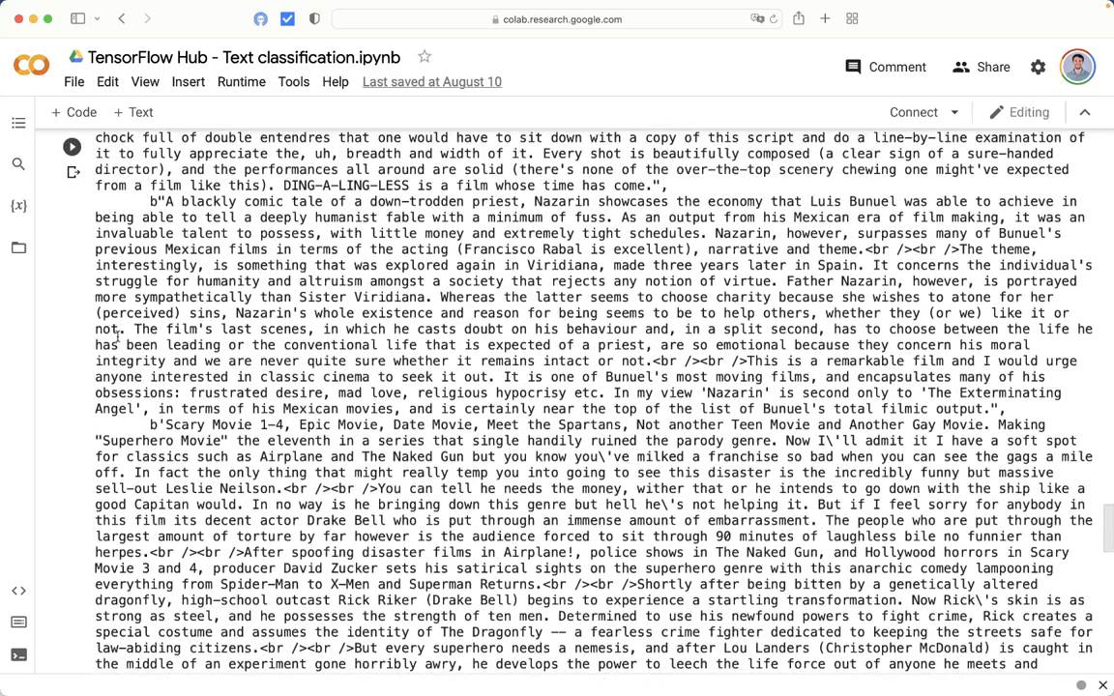
pyautogui.scroll(1, 117, 336)
pyautogui.scroll(-3, 77, 348)
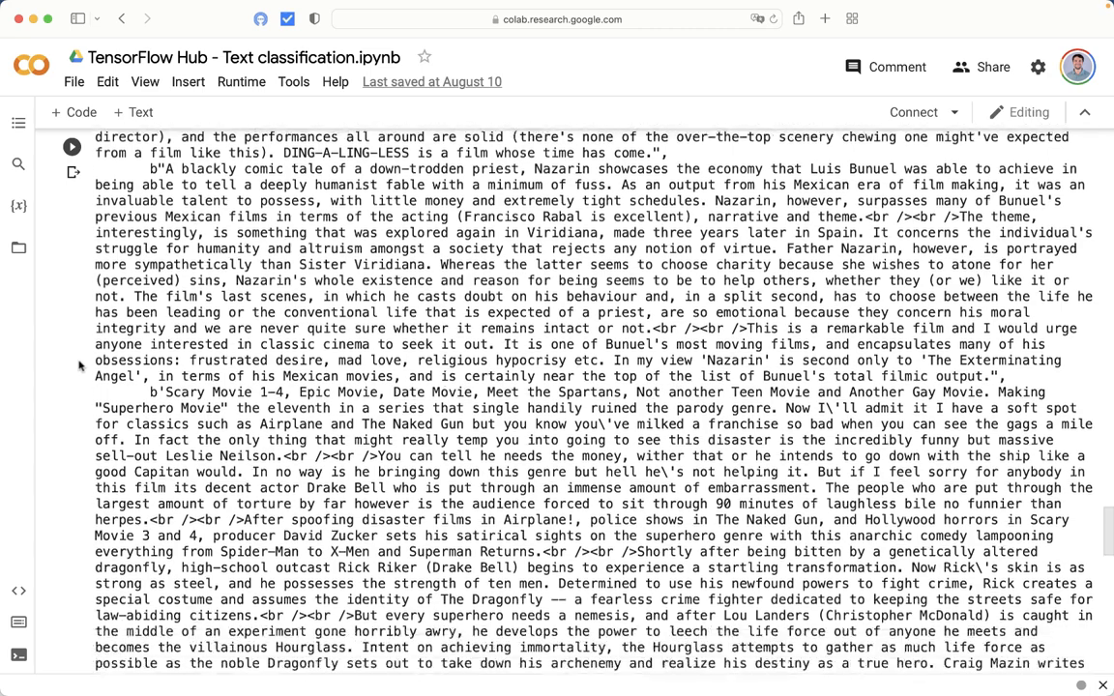
pyautogui.scroll(-5, 79, 364)
pyautogui.scroll(-10, 80, 364)
pyautogui.scroll(-3, 81, 366)
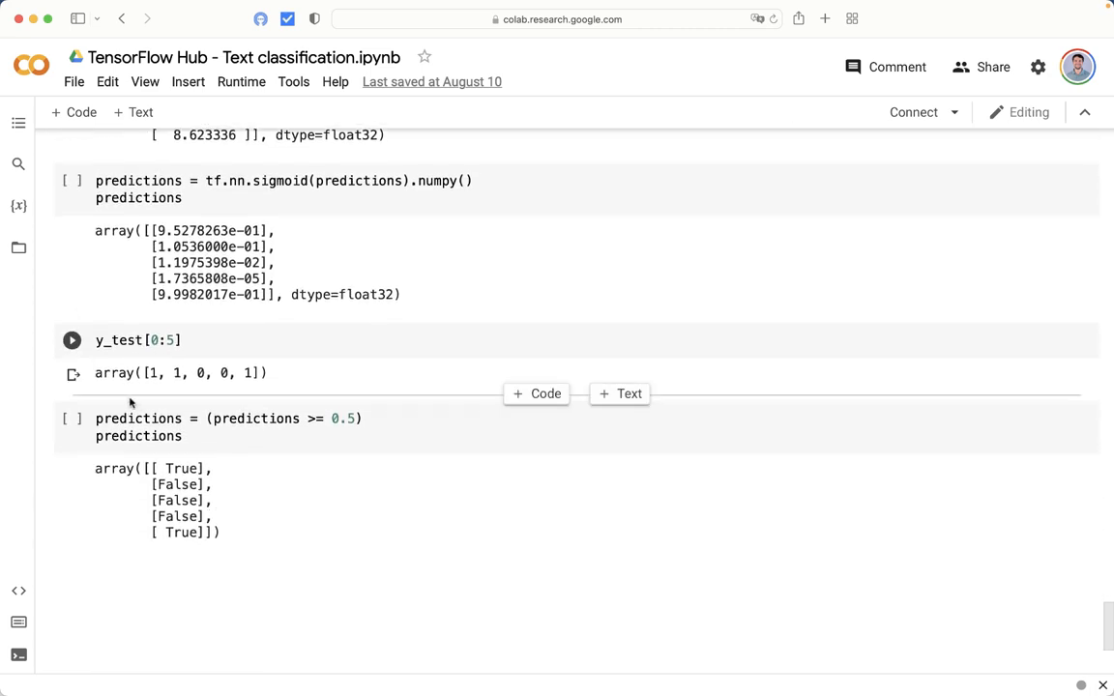
# - Highlight the true test labels (1 and 0) in the y_test output
pyautogui.click(152, 373)
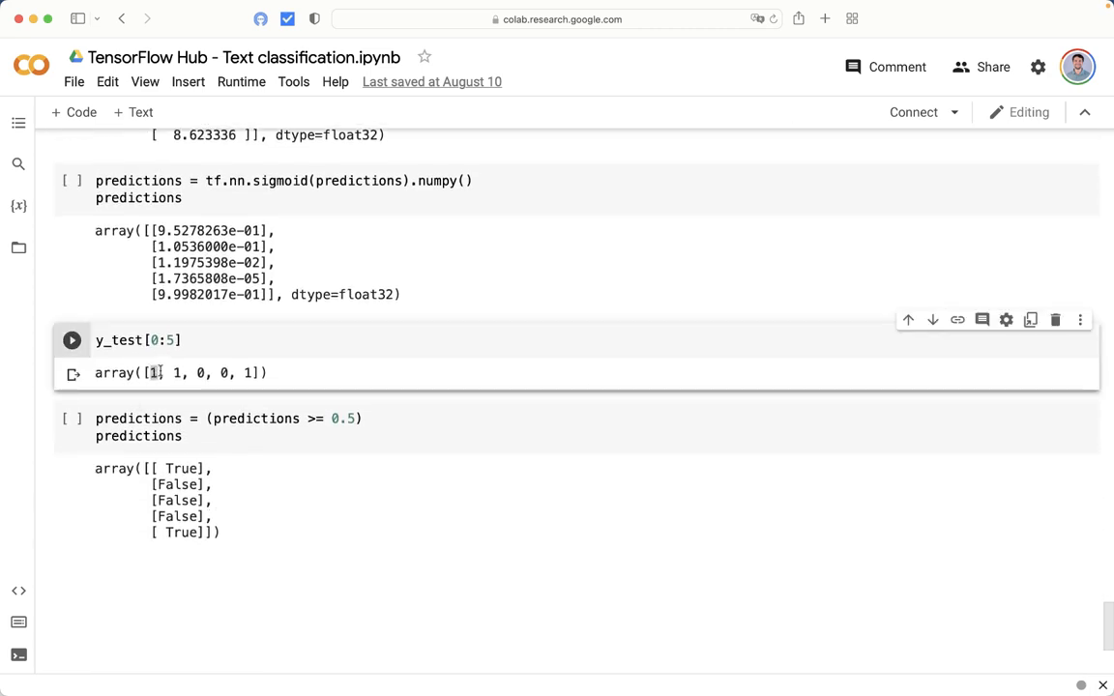
pyautogui.doubleClick(158, 373)
pyautogui.doubleClick(200, 372)
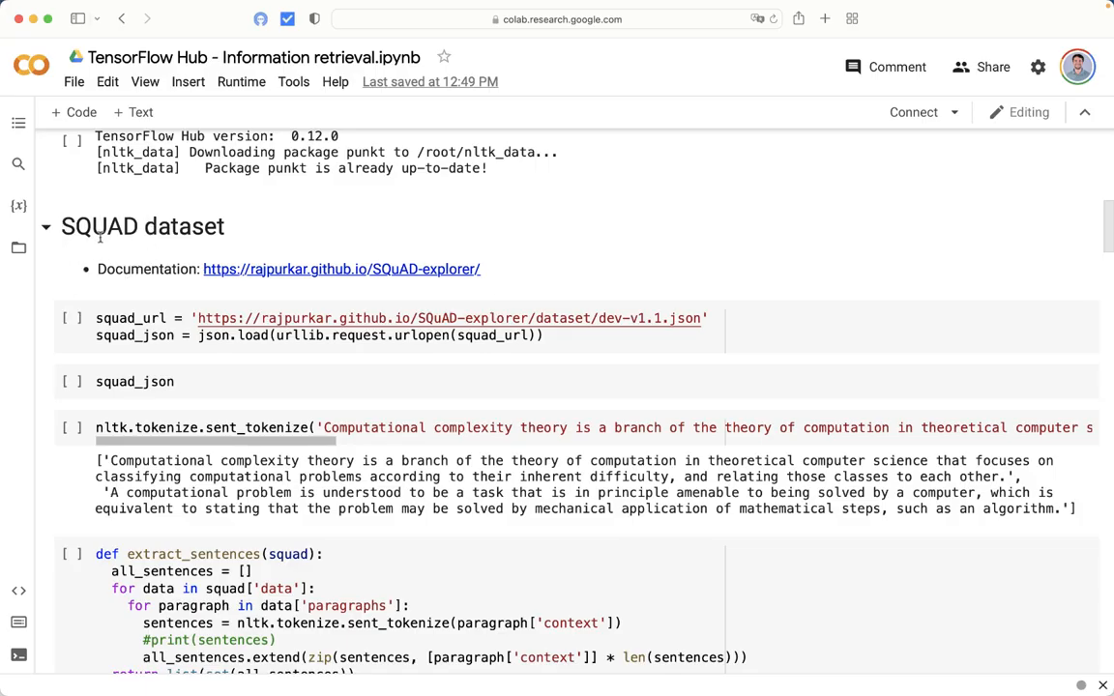
pyautogui.scroll(-1, 55, 366)
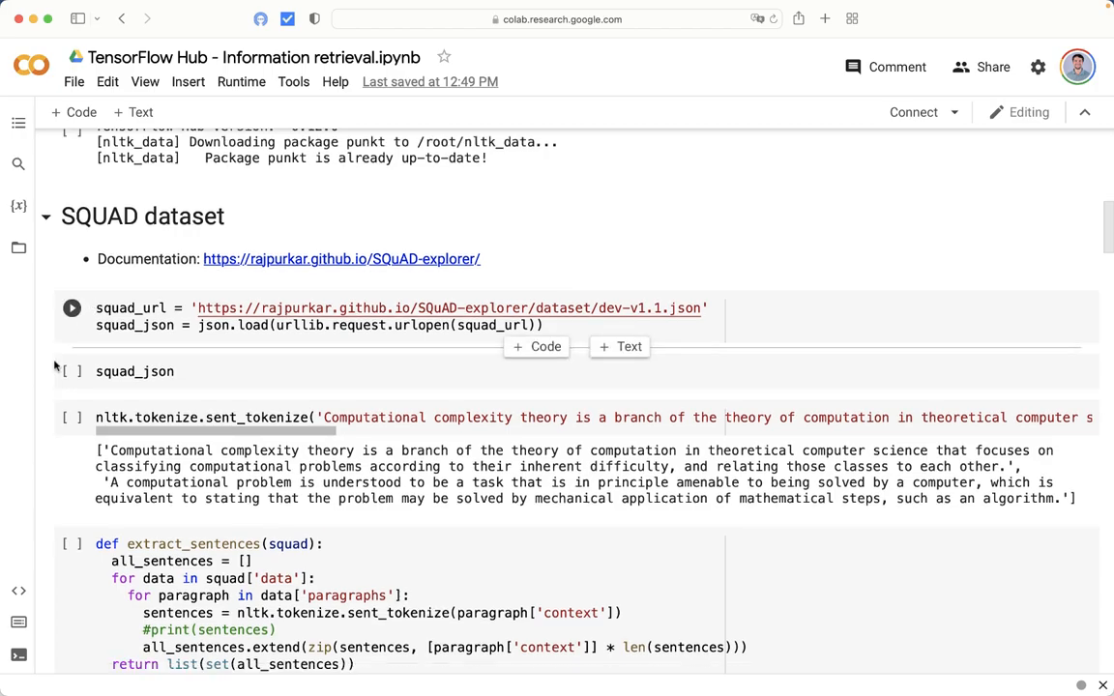
pyautogui.scroll(-5, 55, 366)
pyautogui.scroll(-5, 55, 365)
pyautogui.scroll(-7, 55, 366)
pyautogui.scroll(-3, 55, 366)
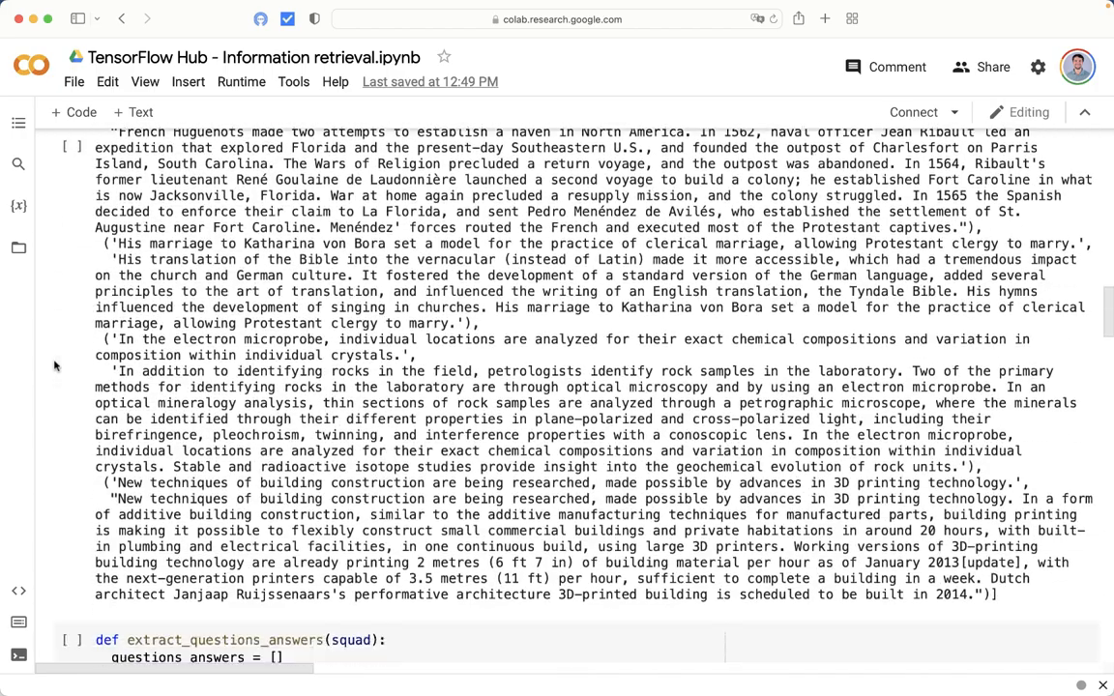
pyautogui.scroll(-5, 55, 365)
pyautogui.scroll(-3, 55, 366)
pyautogui.scroll(-5, 56, 367)
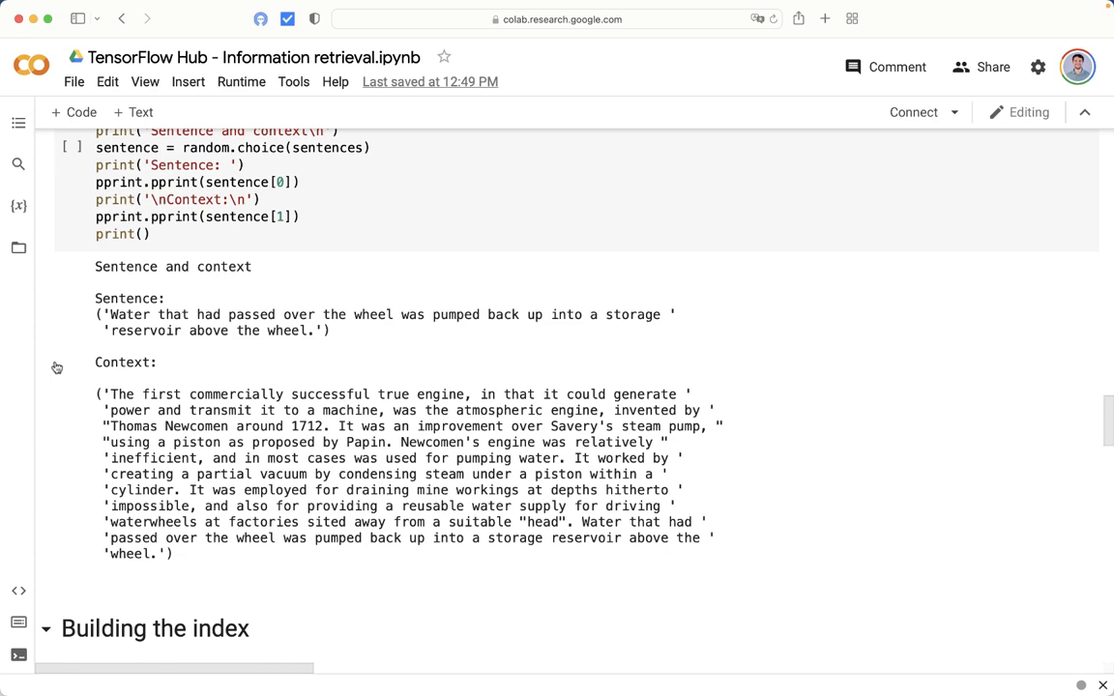
pyautogui.scroll(-10, 68, 366)
pyautogui.scroll(-3, 77, 366)
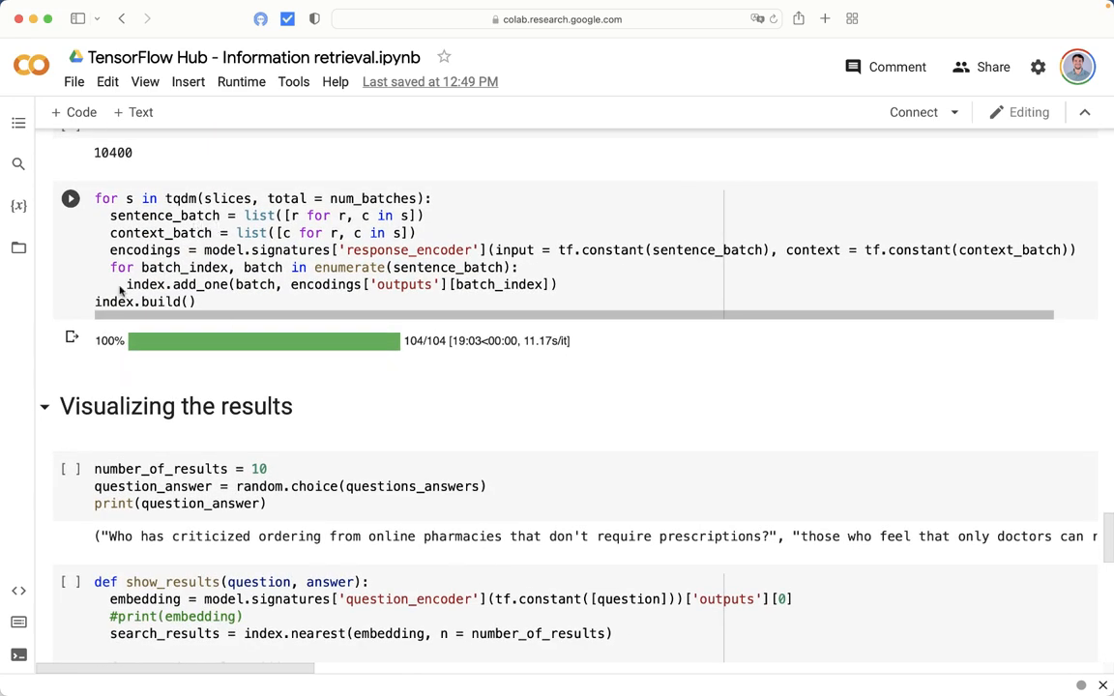
pyautogui.scroll(-3, 63, 329)
pyautogui.scroll(-4, 64, 338)
pyautogui.scroll(-2, 64, 338)
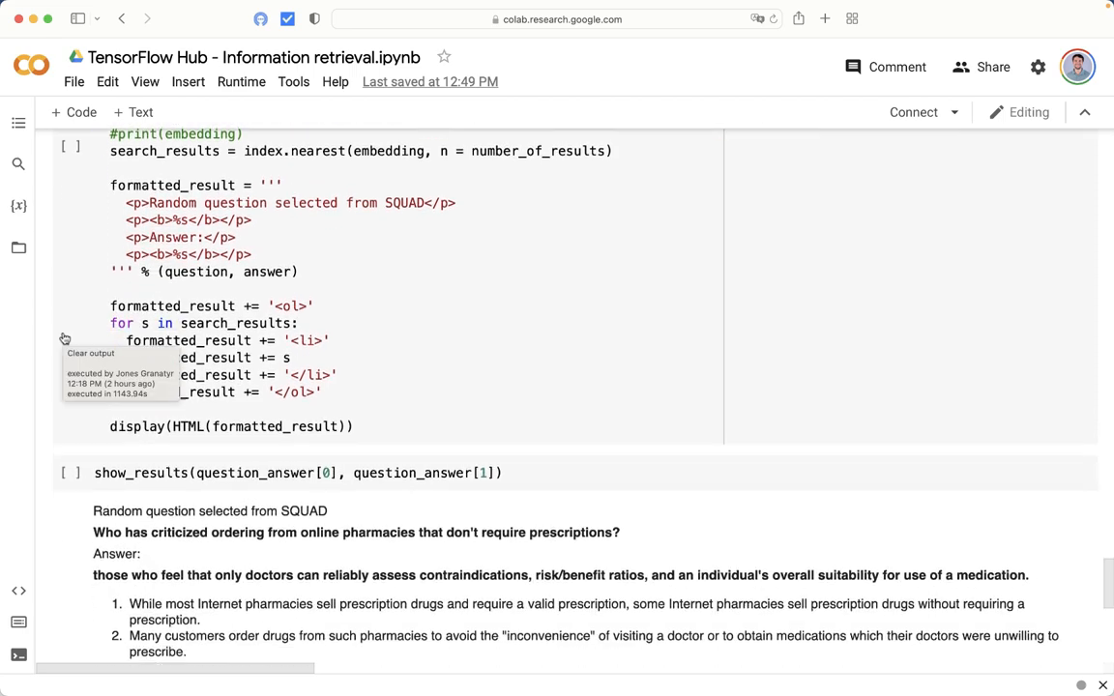
pyautogui.scroll(-5, 64, 339)
pyautogui.scroll(-2, 65, 340)
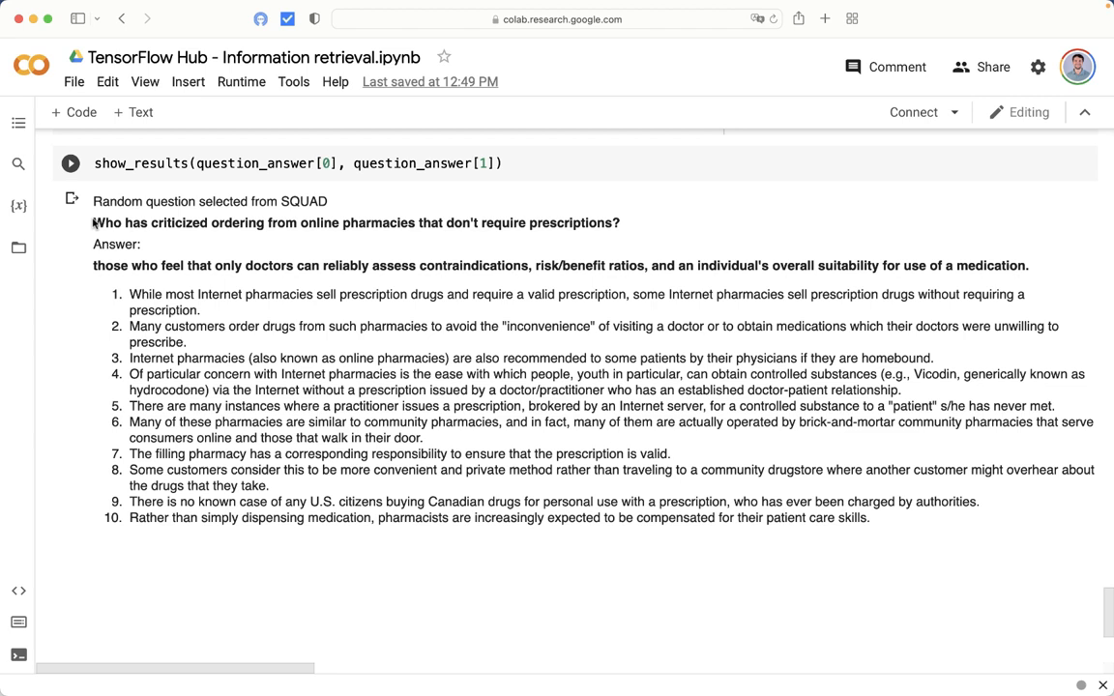
# - Highlight the SQuAD question and the first two retrieved sentences
pyautogui.moveTo(94, 224); pyautogui.dragTo(399, 224)
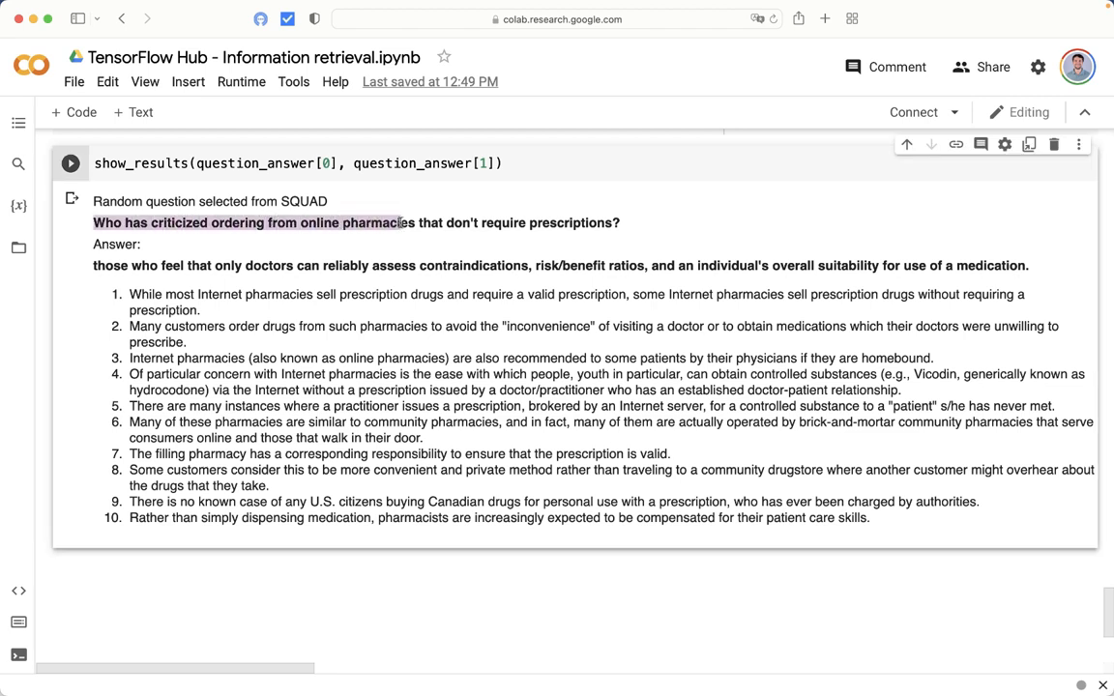
pyautogui.moveTo(399, 223); pyautogui.dragTo(620, 223)
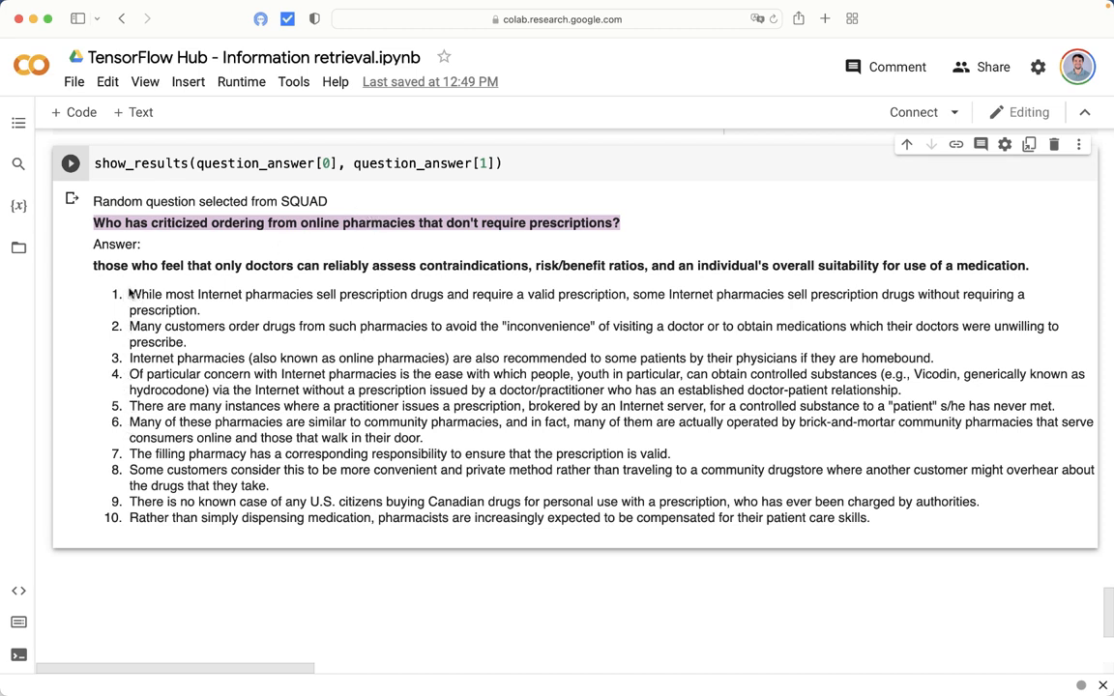
pyautogui.tripleClick(137, 295)
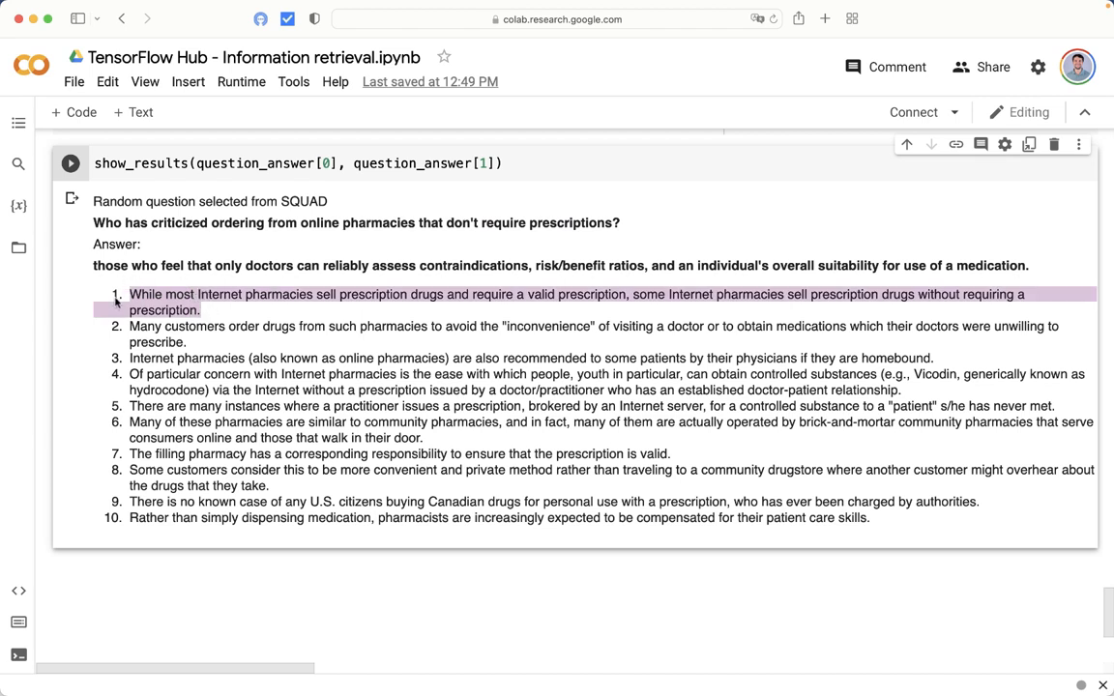
pyautogui.moveTo(131, 326); pyautogui.dragTo(189, 343)
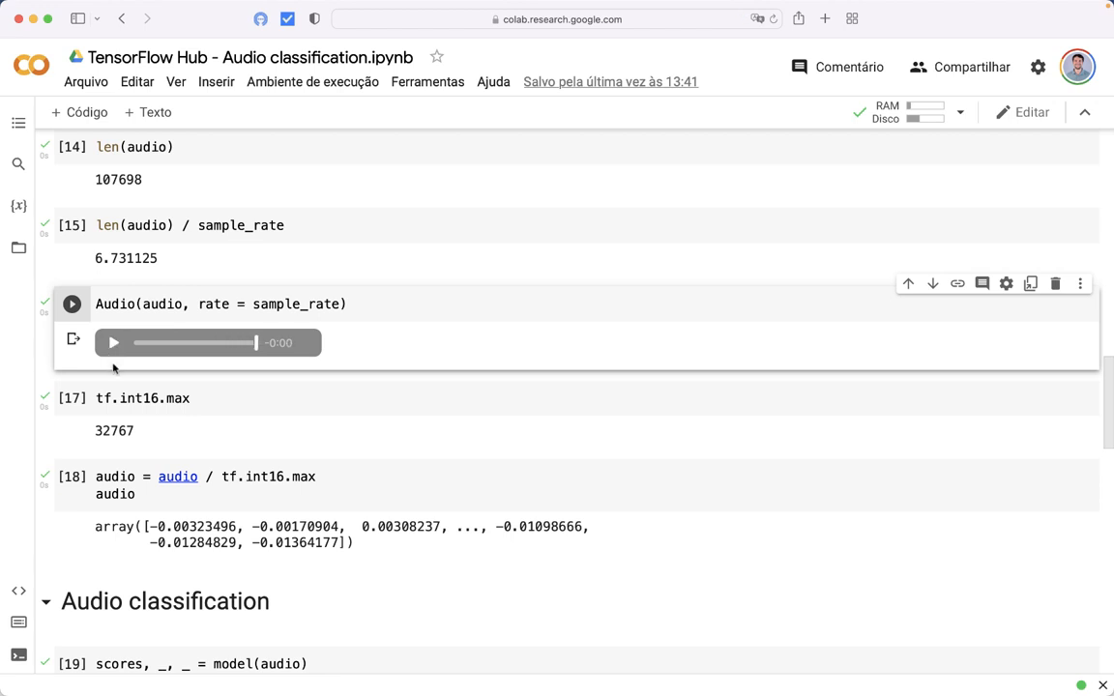
pyautogui.scroll(-5, 114, 378)
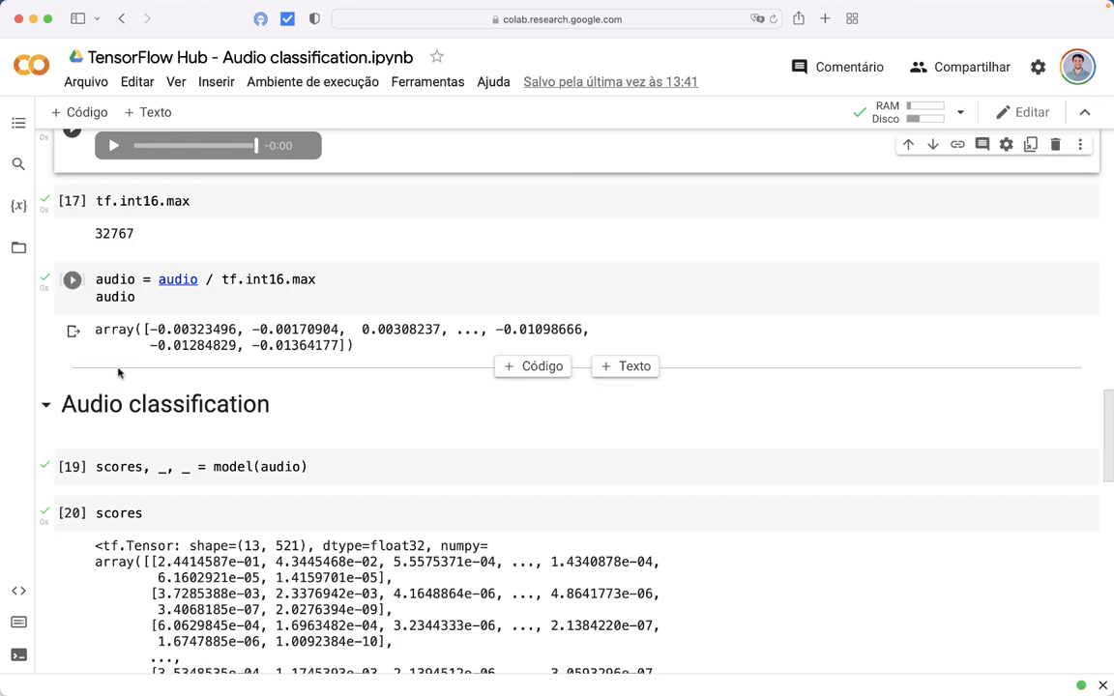
pyautogui.scroll(-1, 110, 390)
pyautogui.scroll(-3, 107, 391)
pyautogui.scroll(-5, 107, 392)
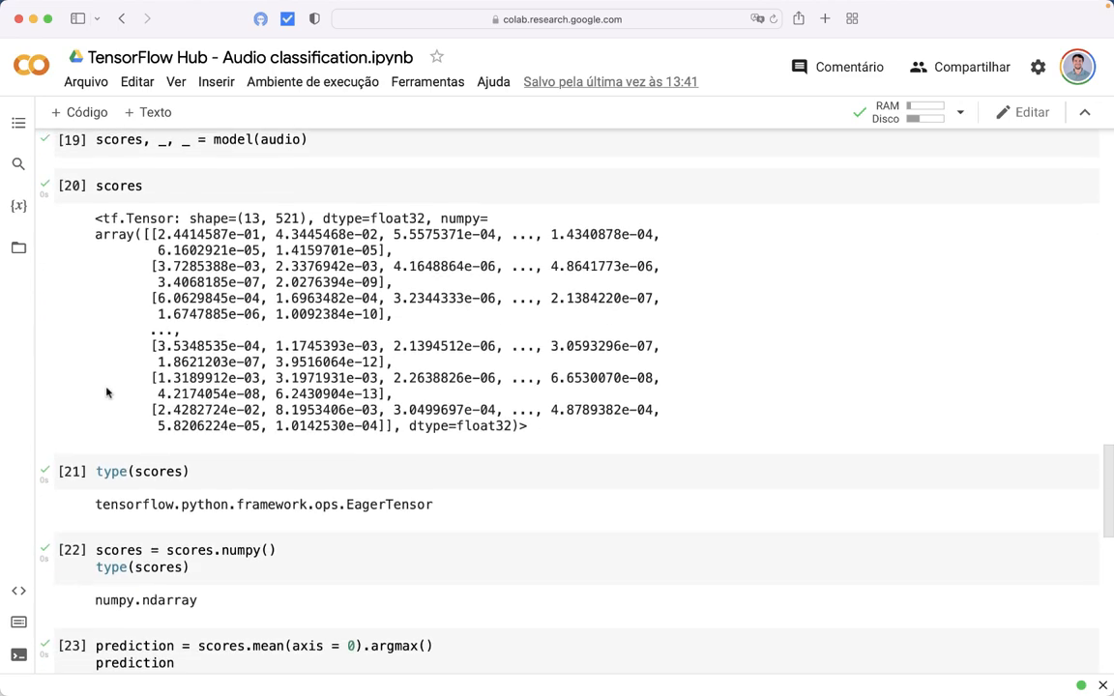
pyautogui.scroll(-3, 107, 392)
pyautogui.scroll(-6, 107, 392)
pyautogui.scroll(-3, 108, 392)
# - Highlight the prediction 'Animal' and the classes Domestic animals and Cat in the top-ten list
pyautogui.click(107, 395)
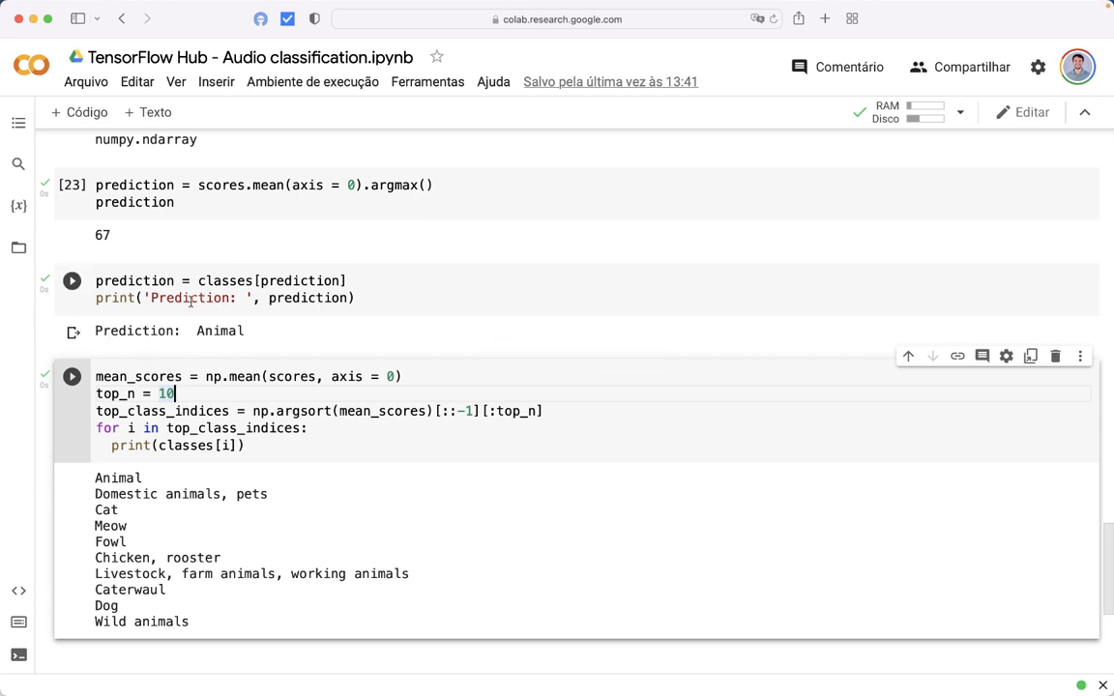
pyautogui.doubleClick(207, 331)
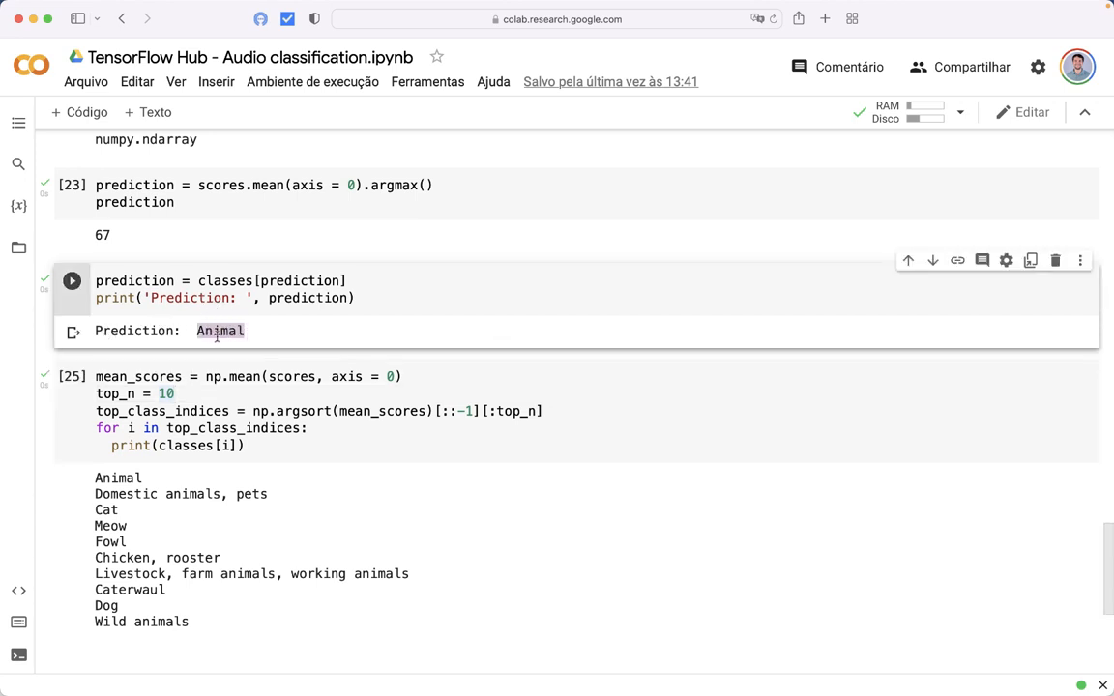
pyautogui.scroll(-2, 202, 331)
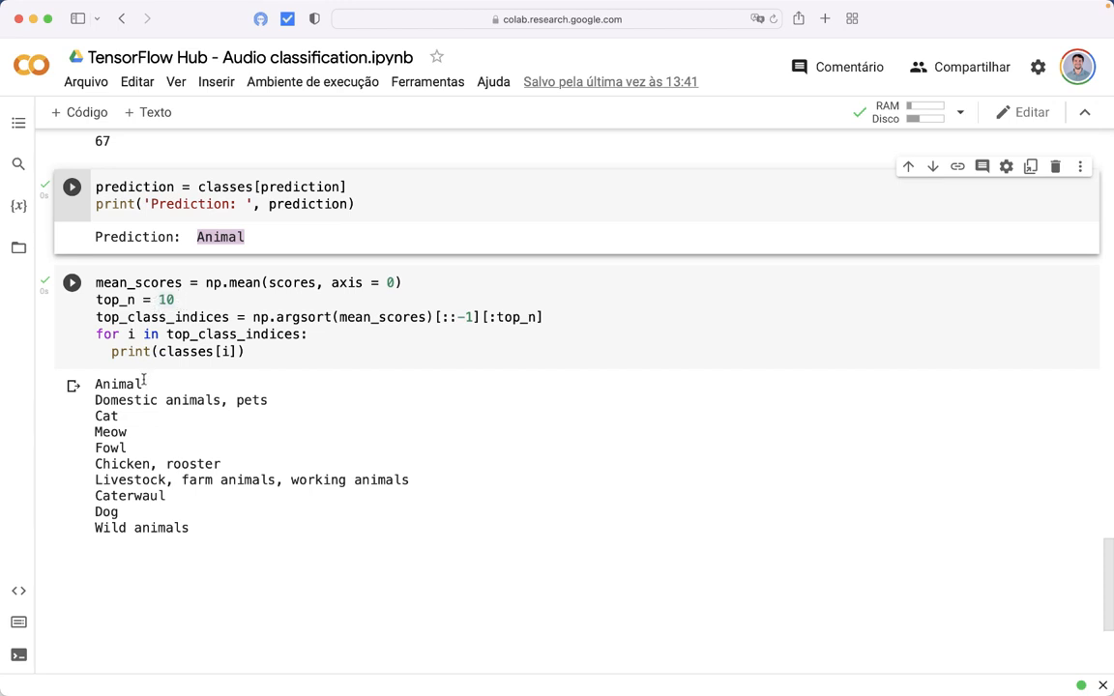
pyautogui.moveTo(99, 385); pyautogui.dragTo(239, 401)
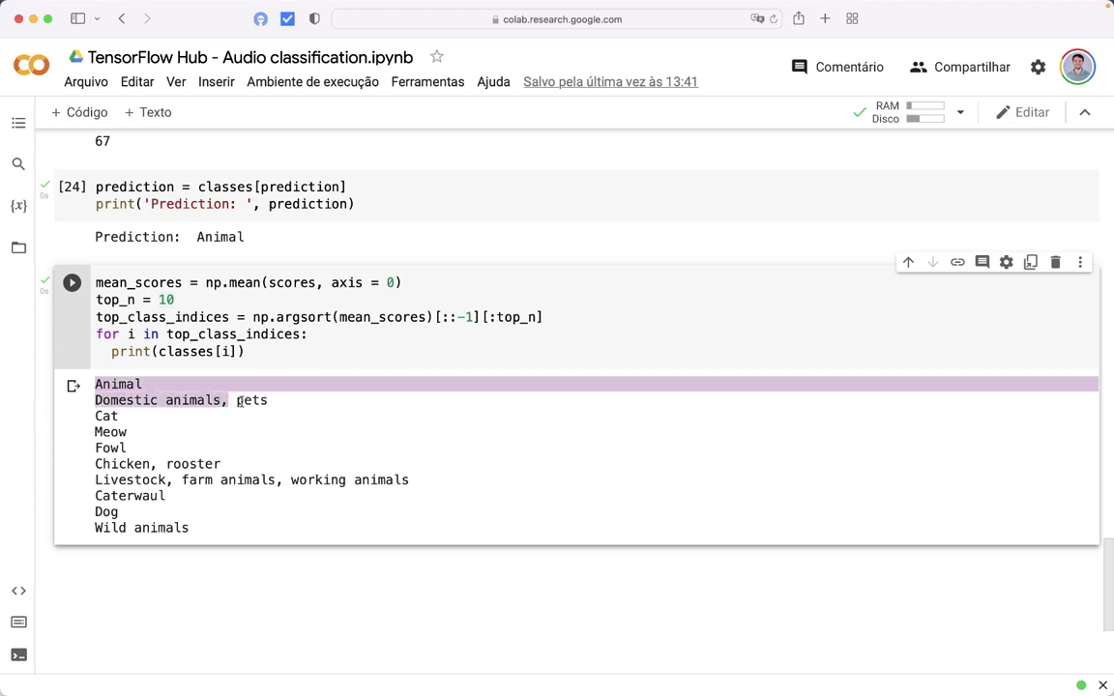
pyautogui.doubleClick(109, 416)
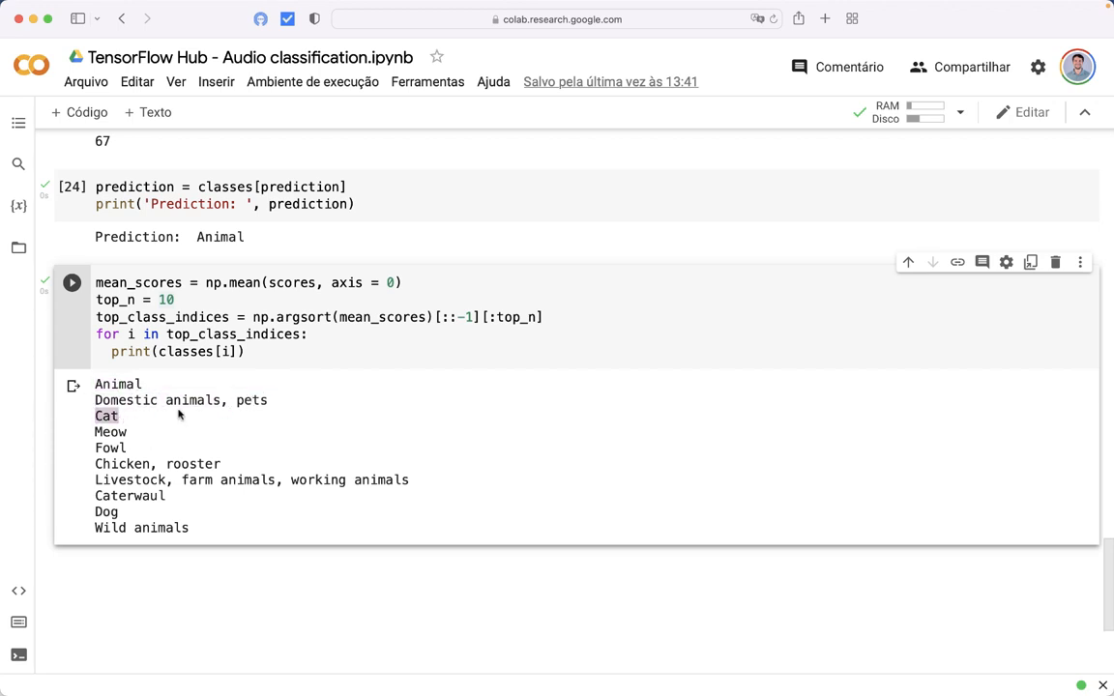